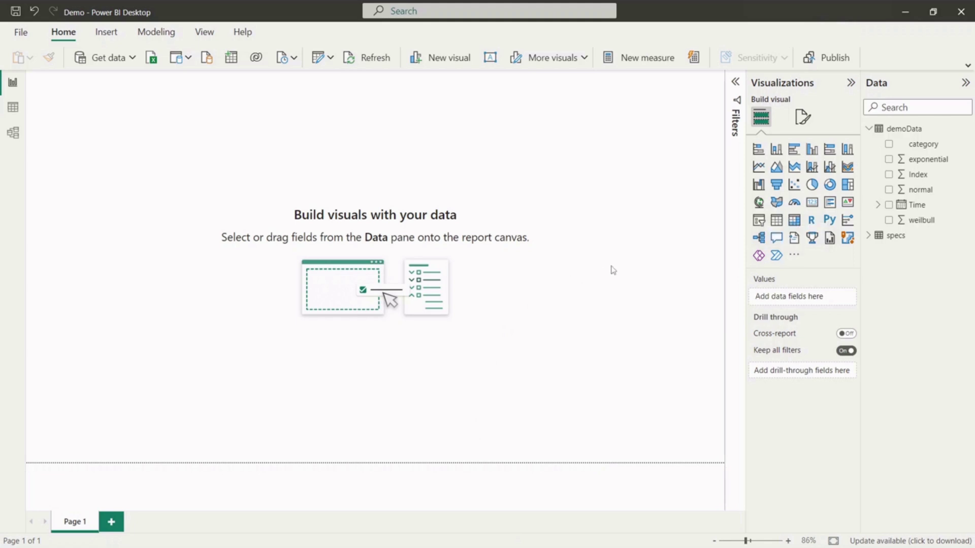
Search the AppSource visuals gallery for 'SP' and add SPC_Visual to the report
click(795, 257)
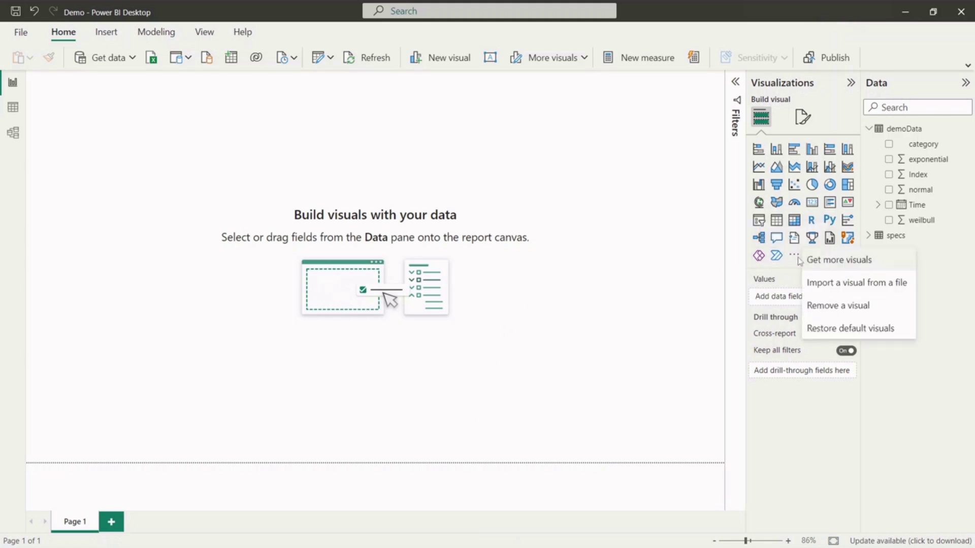
click(837, 260)
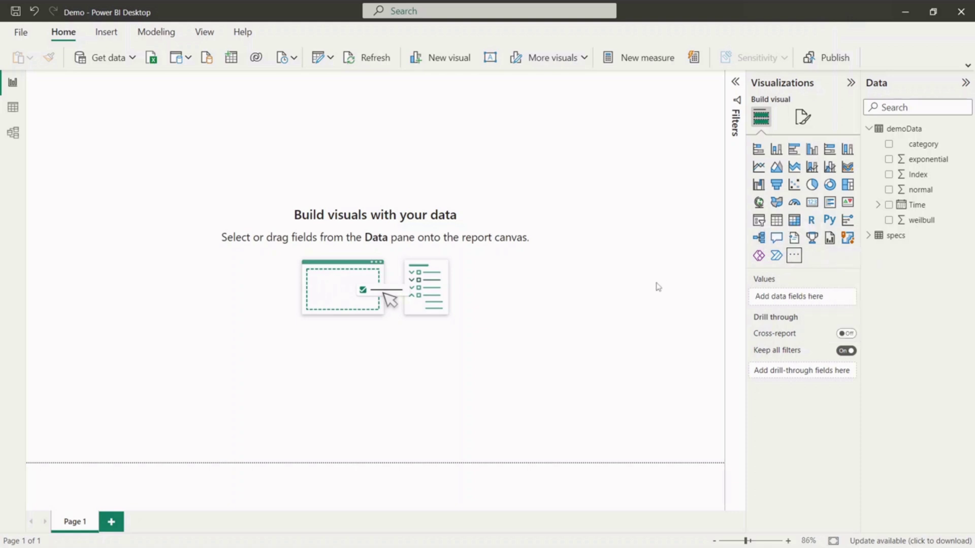
click(794, 257)
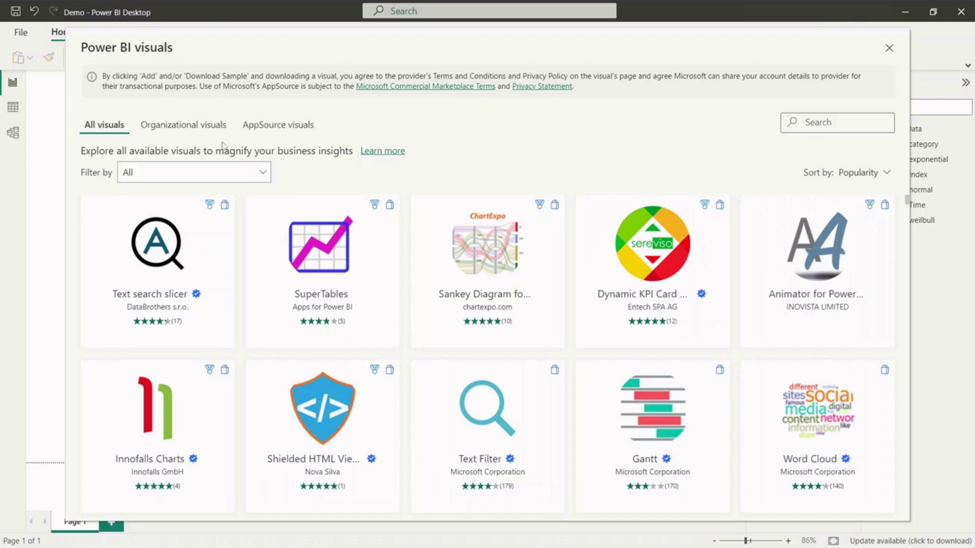
click(816, 124)
text(SPC)
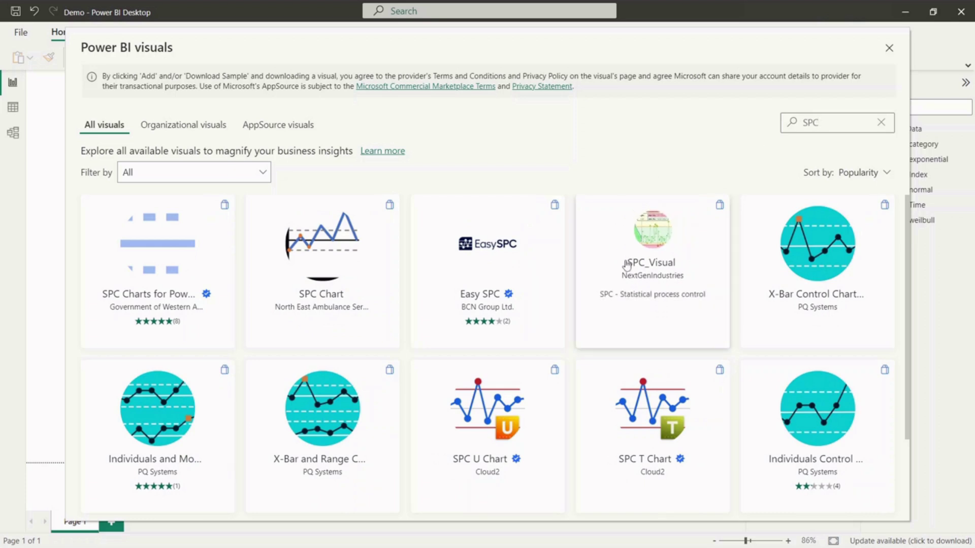
click(627, 264)
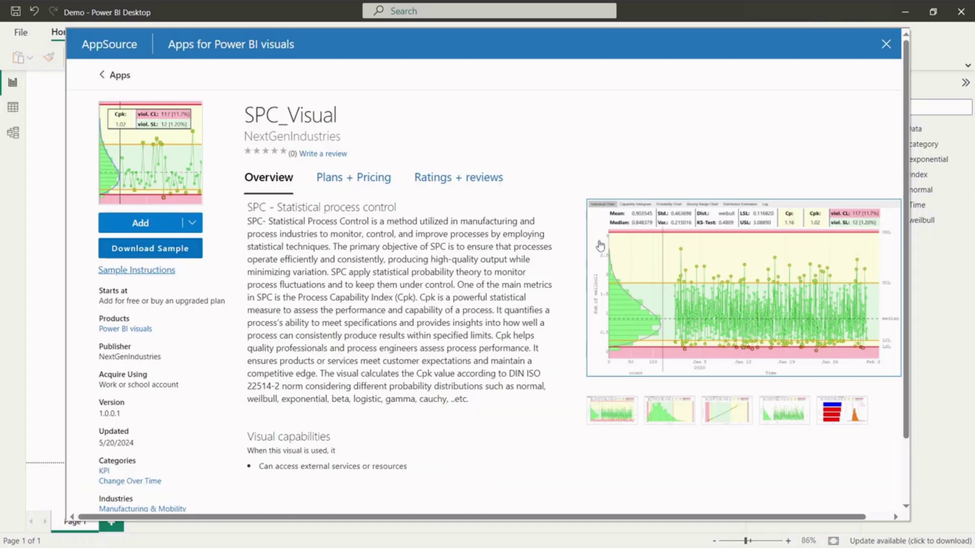
click(159, 223)
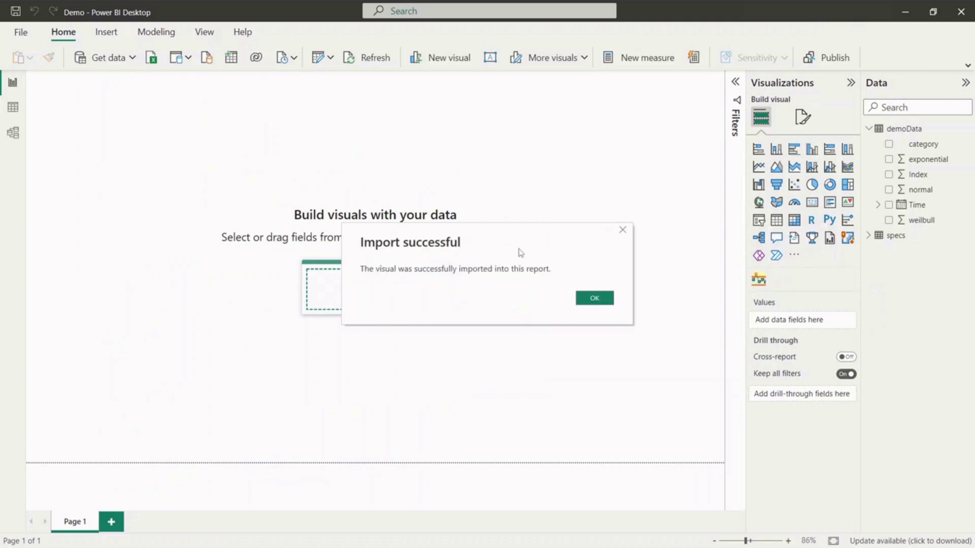
click(594, 298)
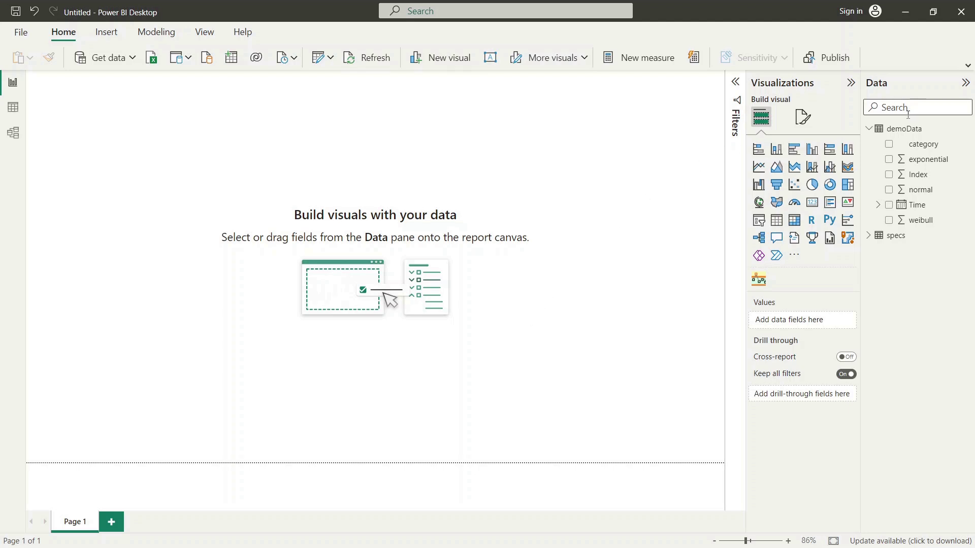
Inspect the specs and demoData tables in Table view, then put an SPC visual on the report page
click(869, 239)
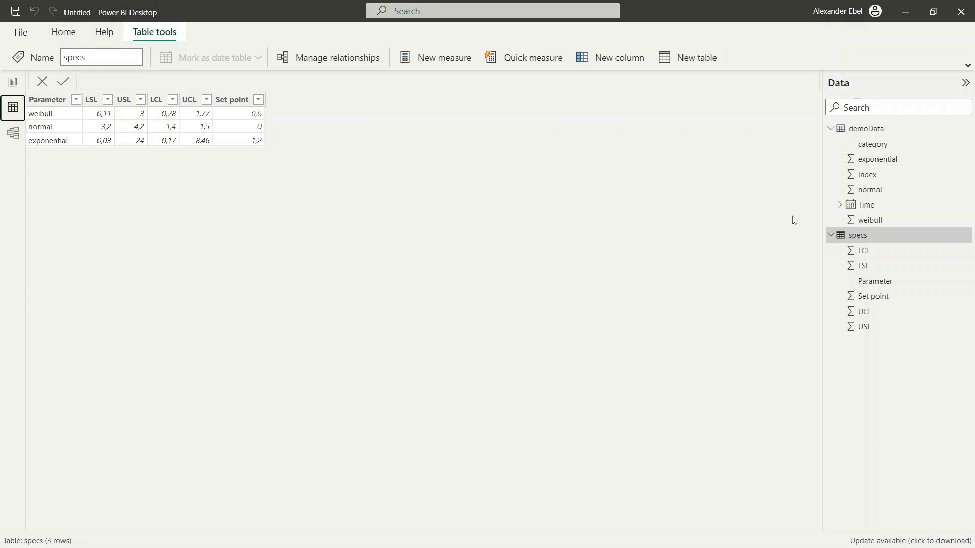
click(872, 131)
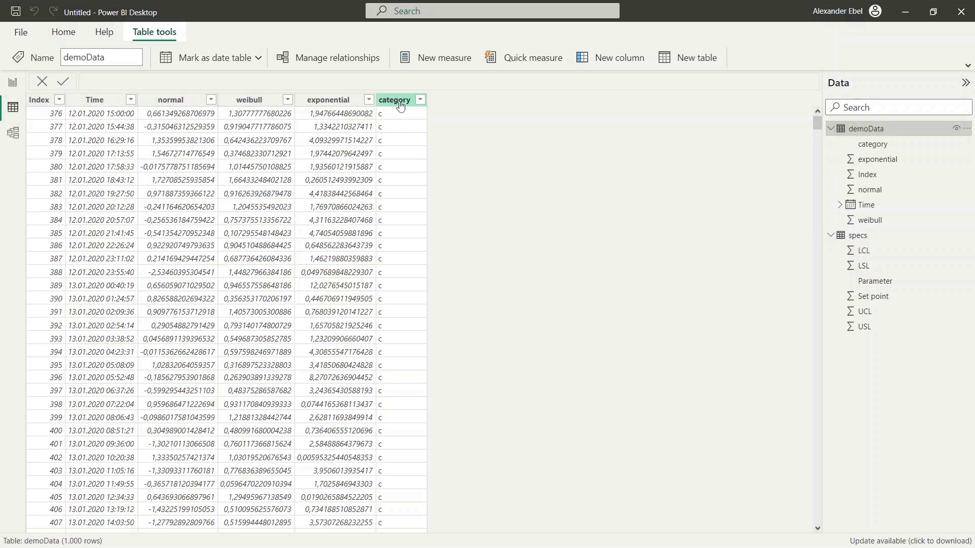
click(13, 86)
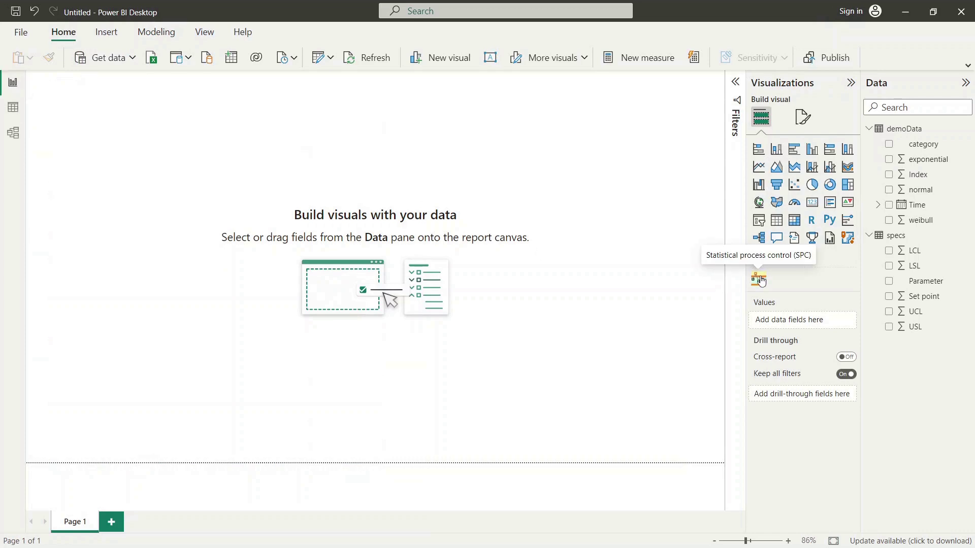
click(760, 281)
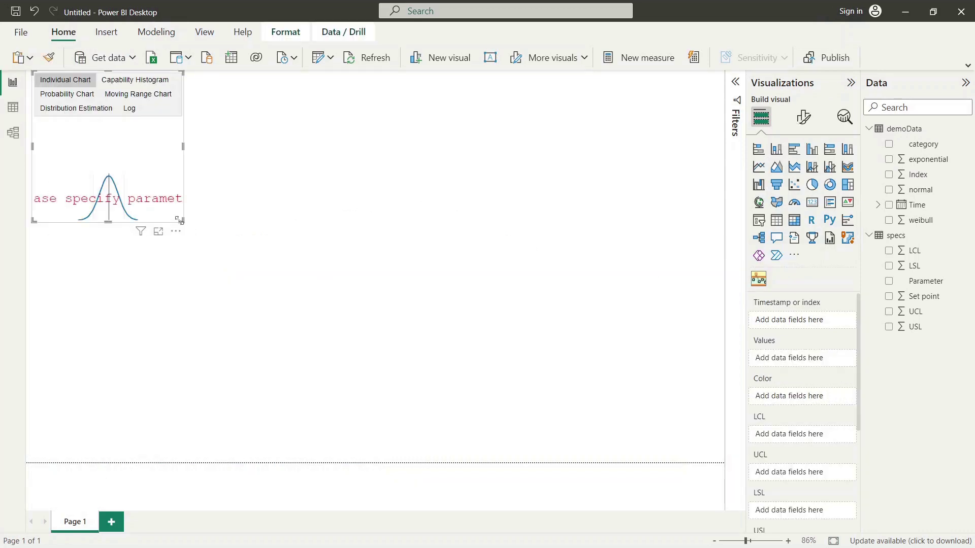
Stretch the SPC visual across most of the upper canvas
drag(180, 220, 595, 372)
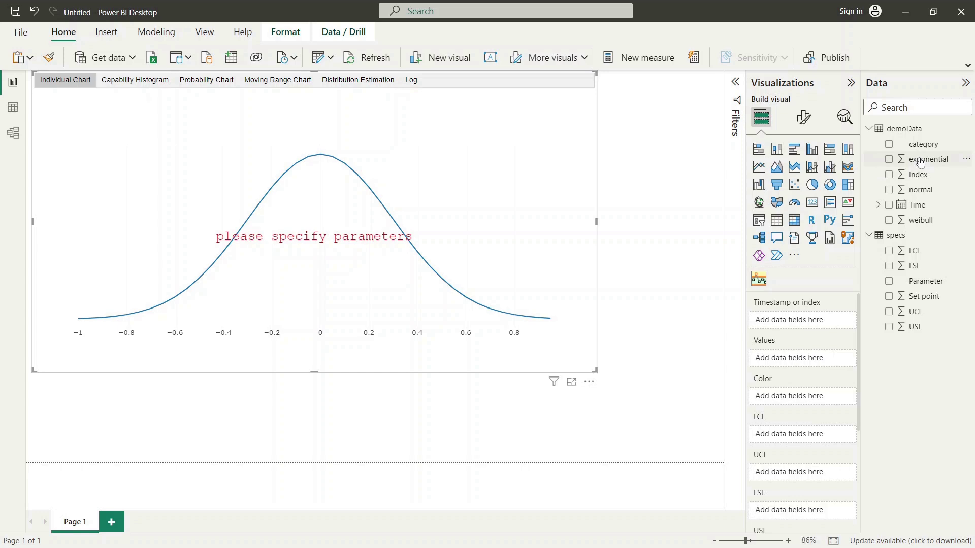
Create the measure Avg Exp = AVERAGE(demoData[exponential]) in demoData
right_click(920, 162)
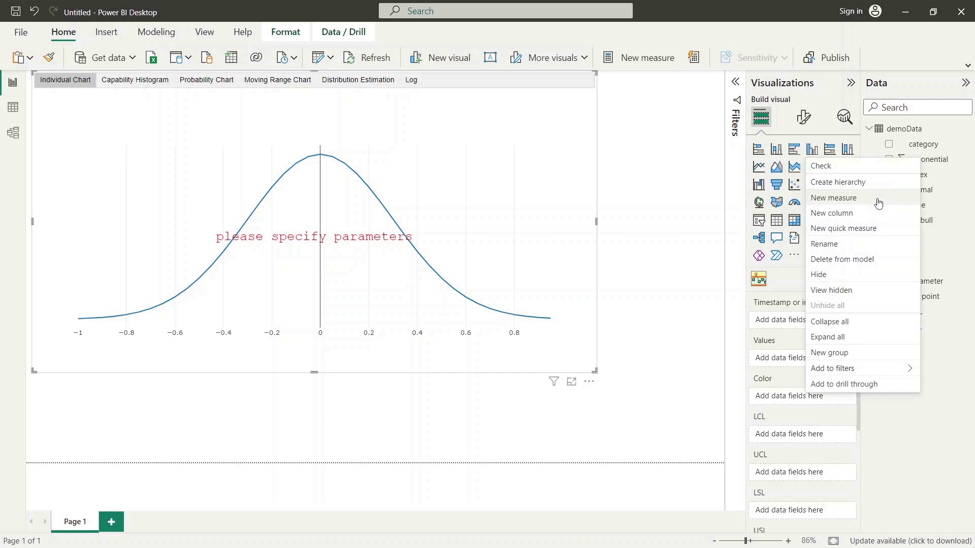
key(Escape)
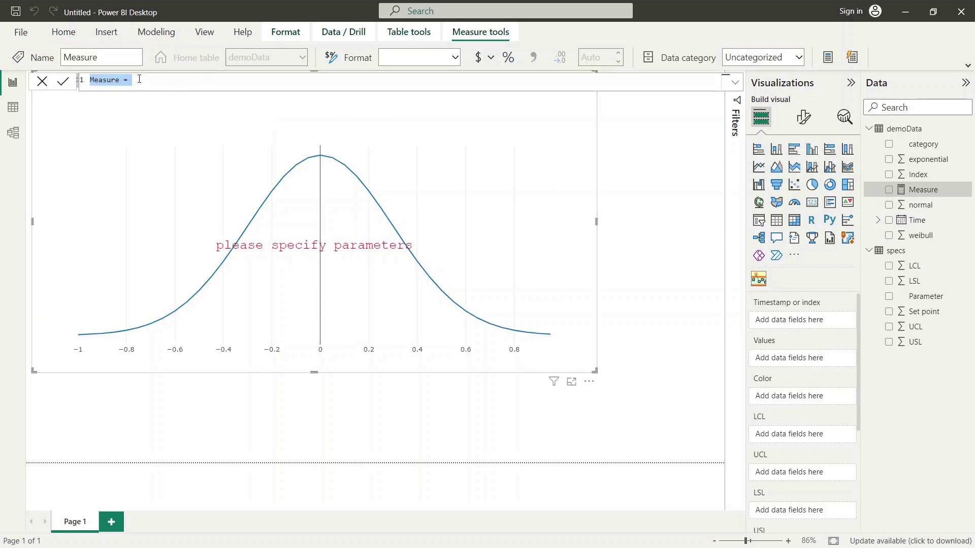
text(Av)
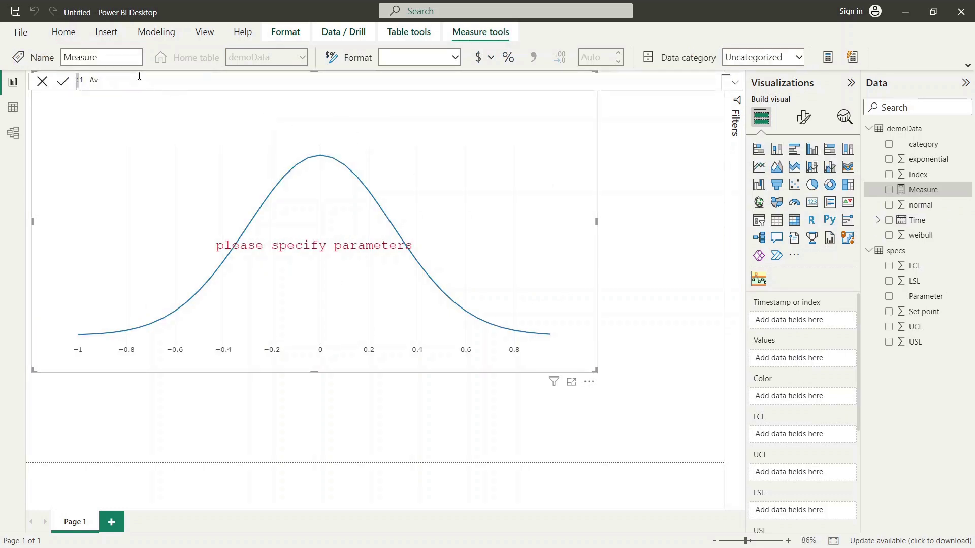
text(g Exp = AV)
key(Tab)
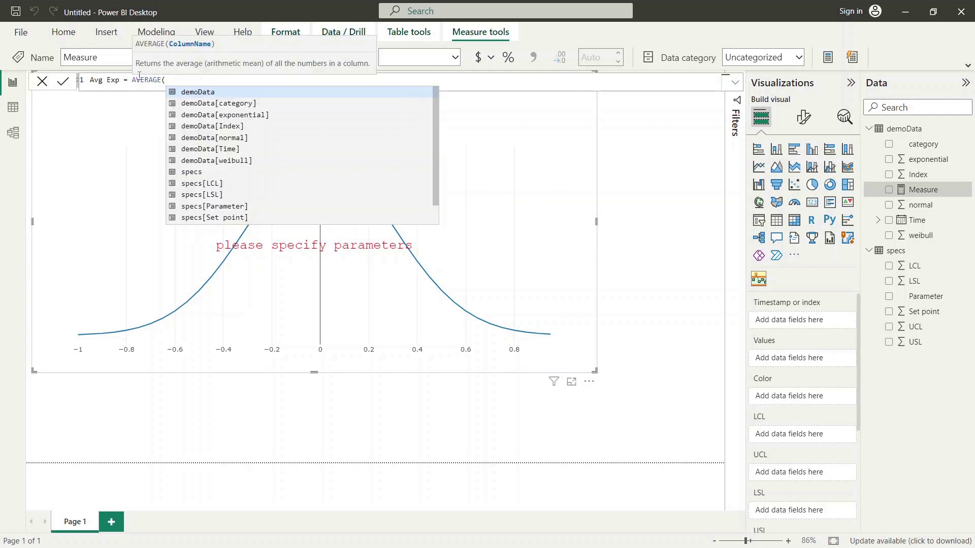
key(Down)
key(Down)
key(Tab)
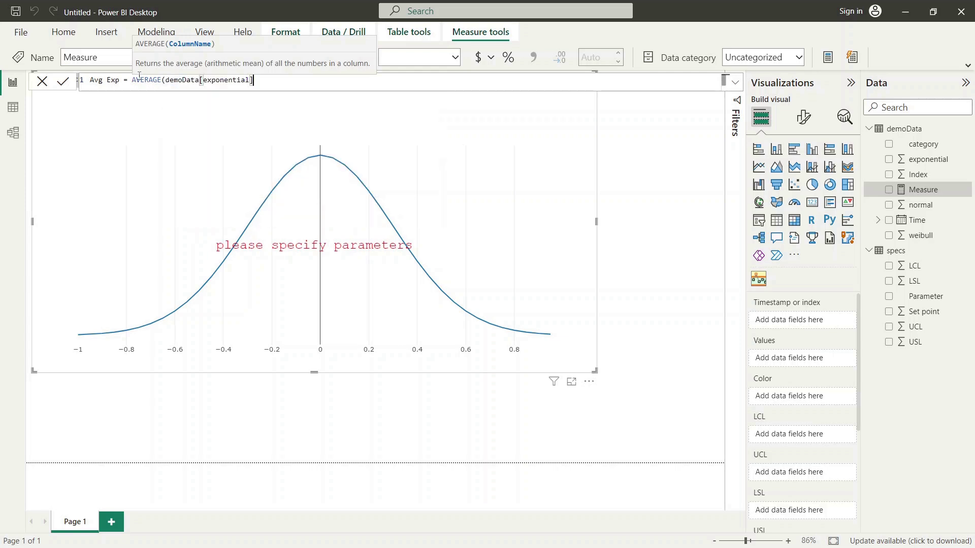
text())
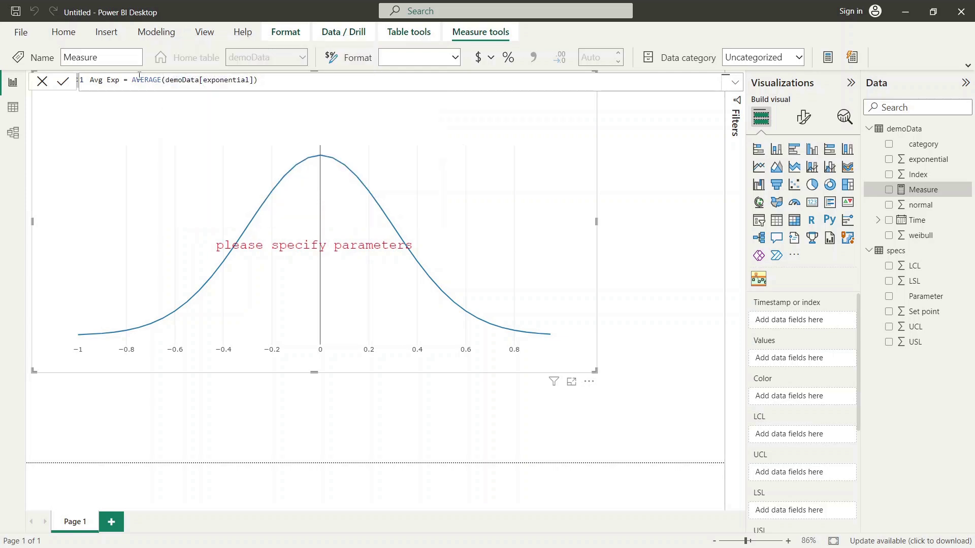
key(Return)
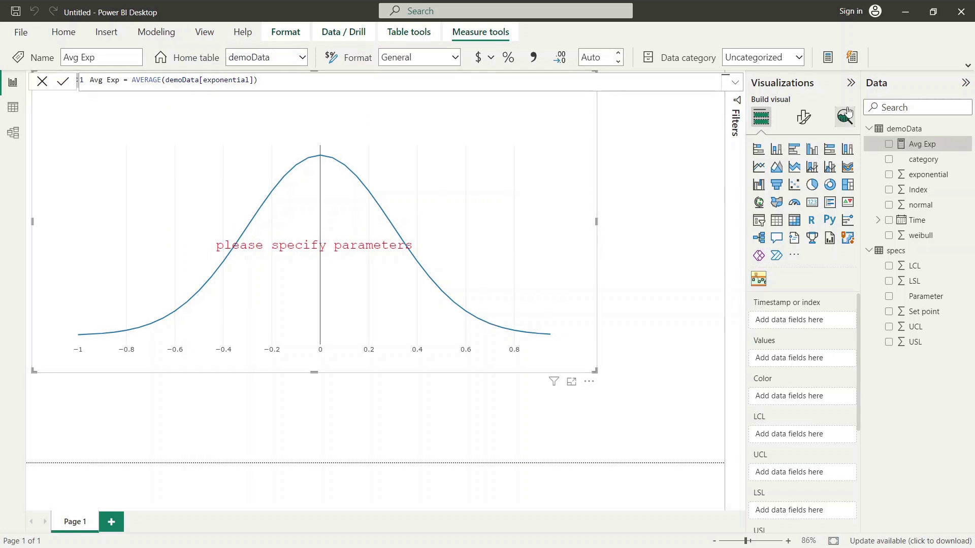
Create the measure Avg Norm = AVERAGE(demoData[normal]) in demoData
right_click(922, 211)
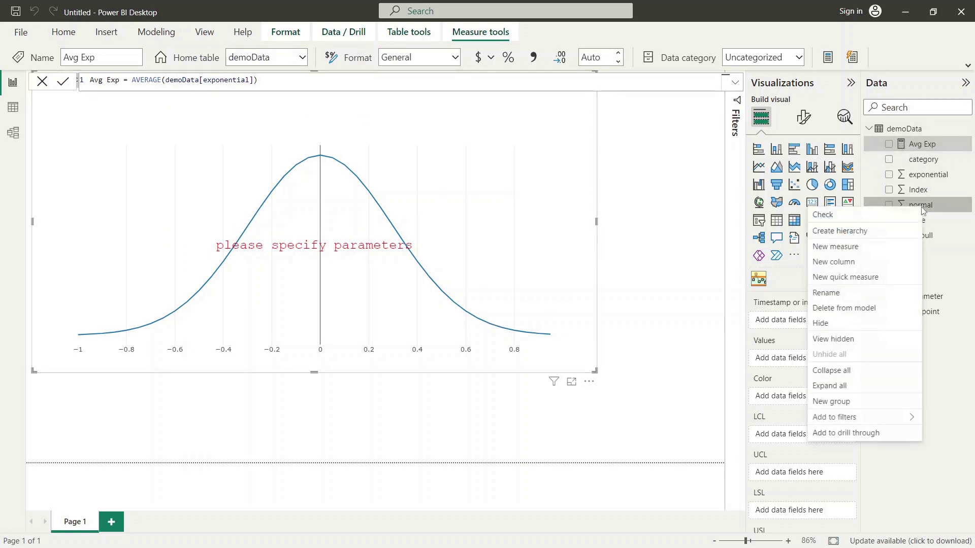
click(866, 248)
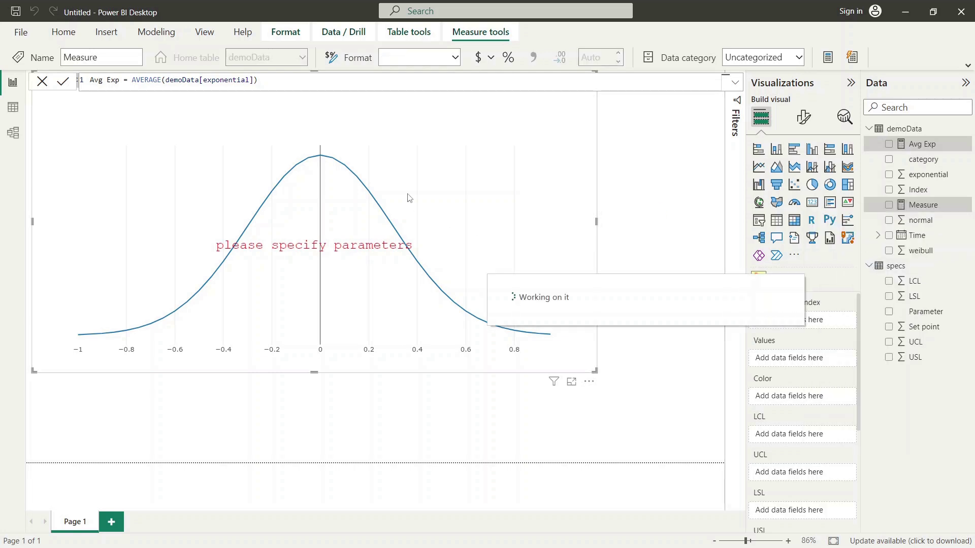
text(A)
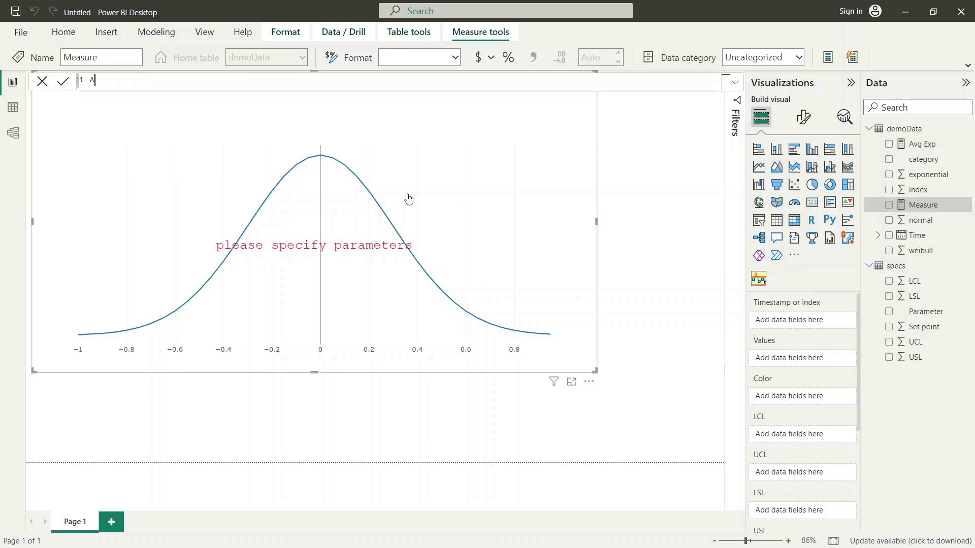
text(vg Norm = AVERAGE()
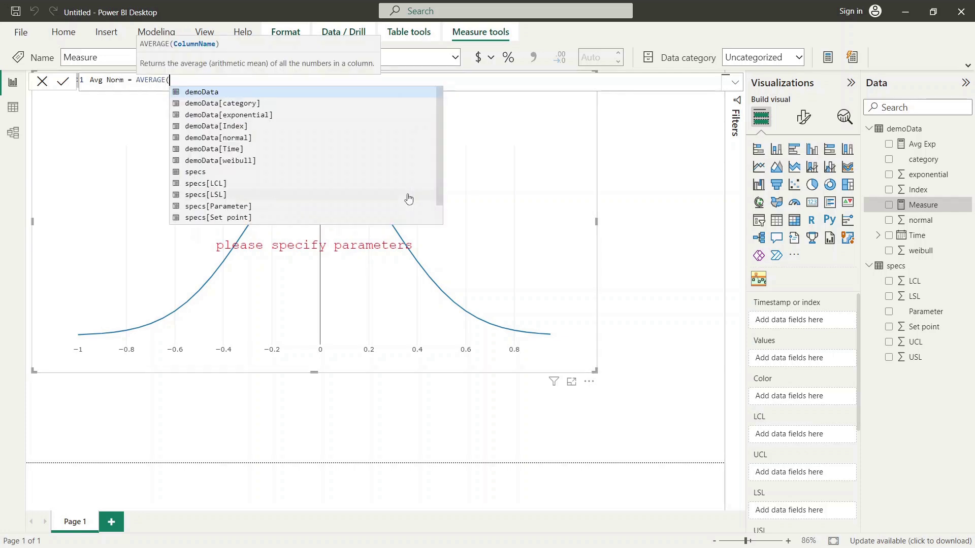
key(Down)
key(Down)
key(Down)
key(Down)
key(Tab)
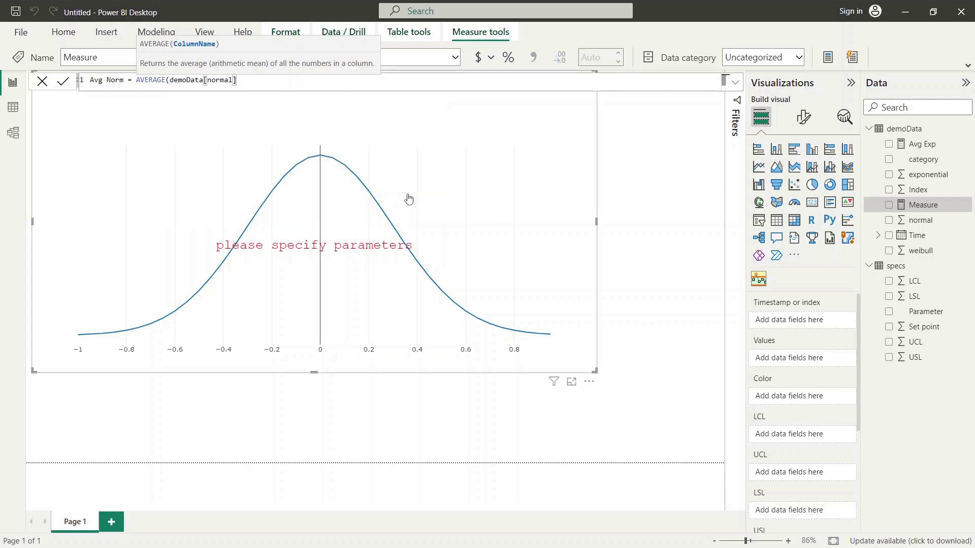
text())
key(Return)
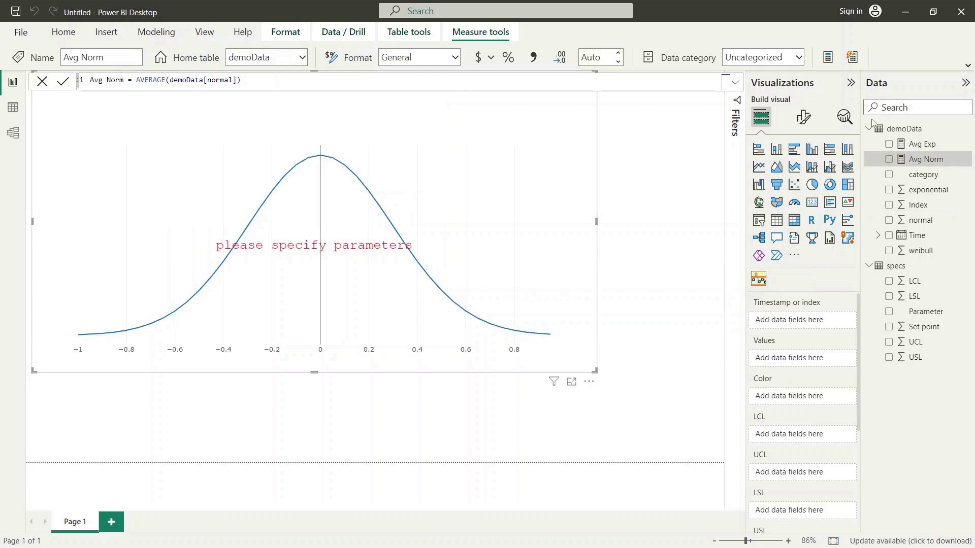
Create the measure Avg Weibull = AVERAGE(demoData[weibull]) and deselect the chart
right_click(918, 252)
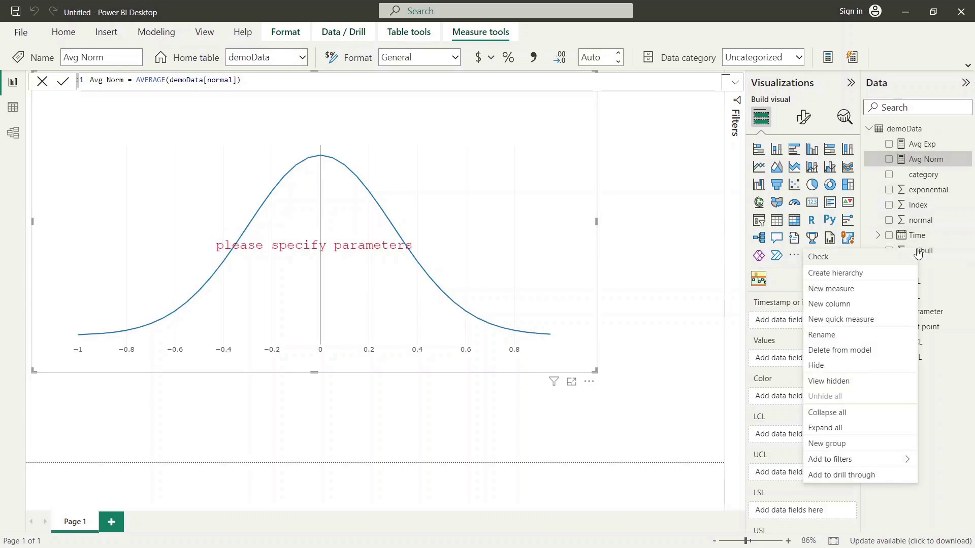
key(Escape)
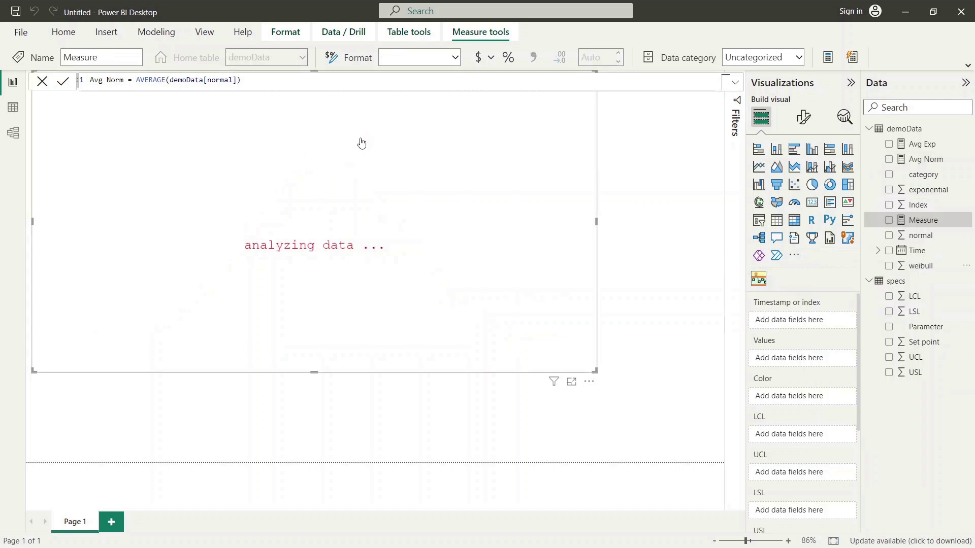
text(Avg)
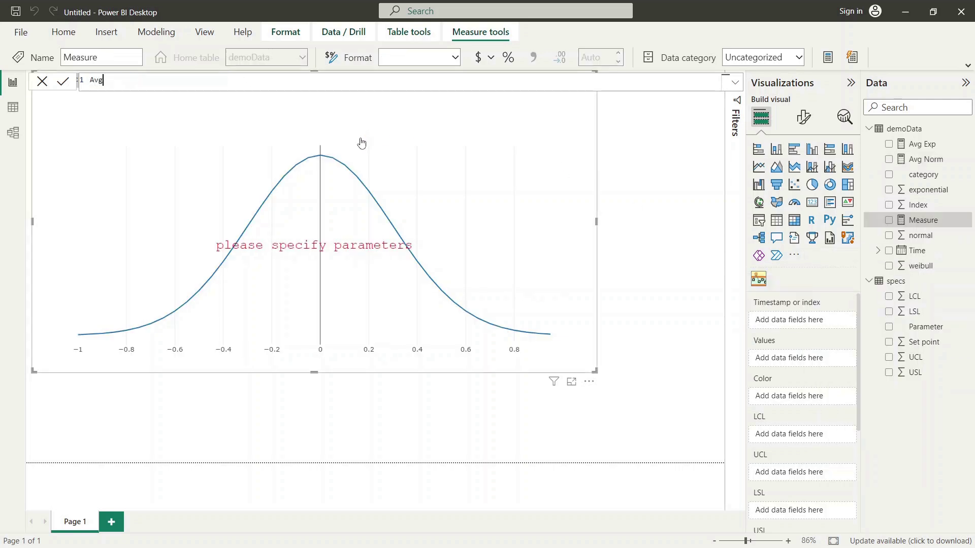
text( we)
key(BackSpace)
key(BackSpace)
text(We)
text(AVERAGE()
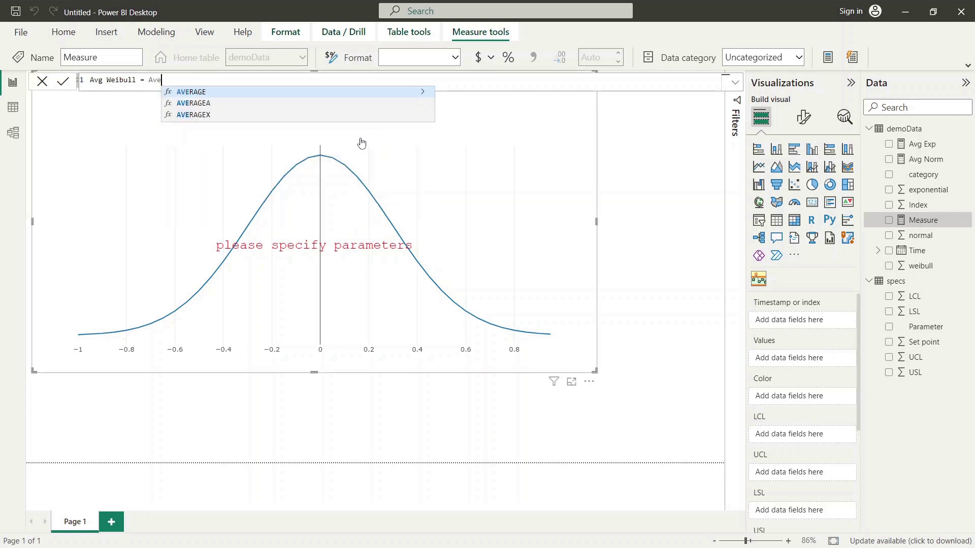
key(Down)
key(Down)
key(Down)
key(Down)
key(Down)
key(Down)
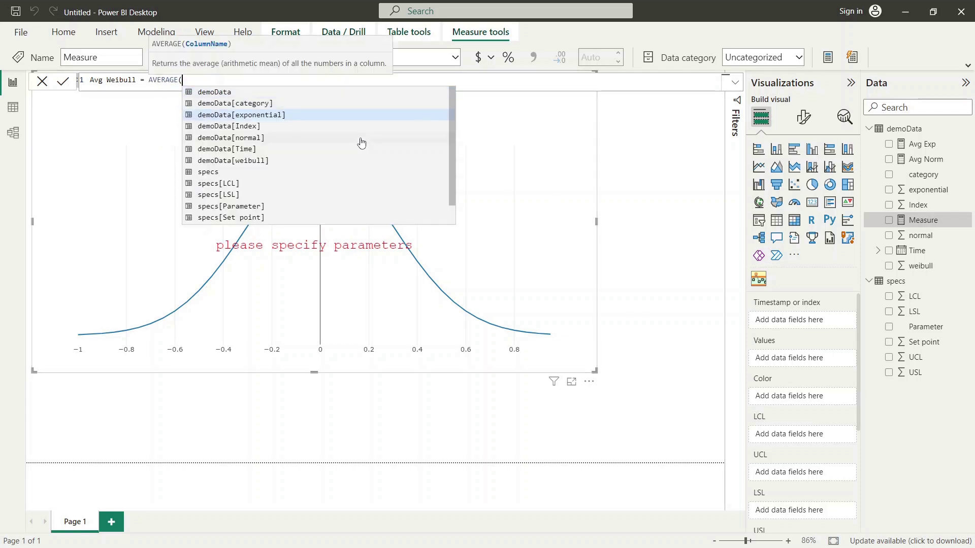
key(Tab)
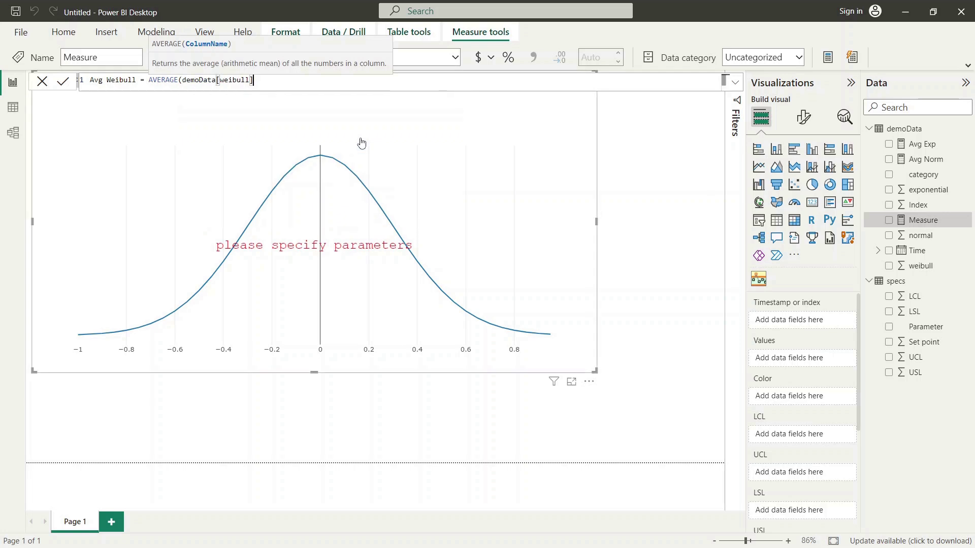
text())
key(Return)
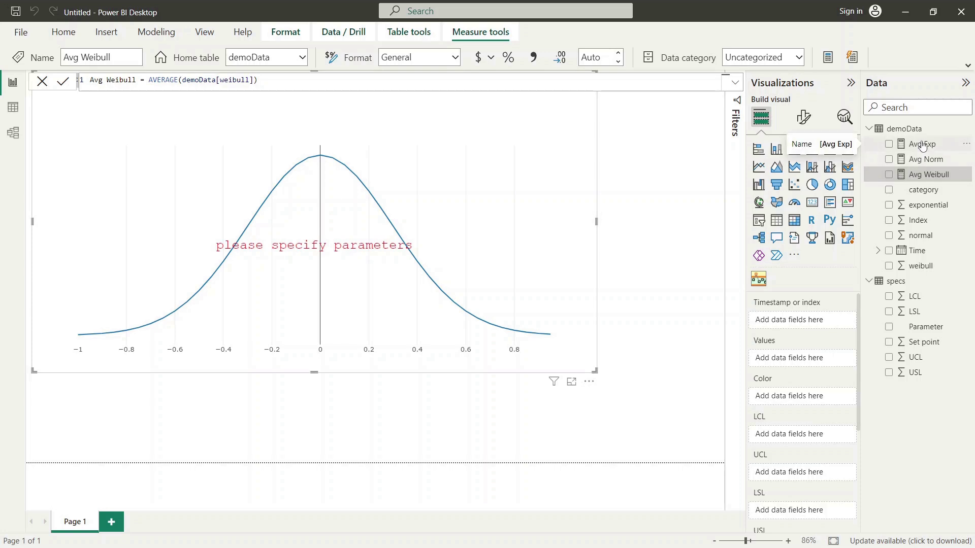
click(642, 378)
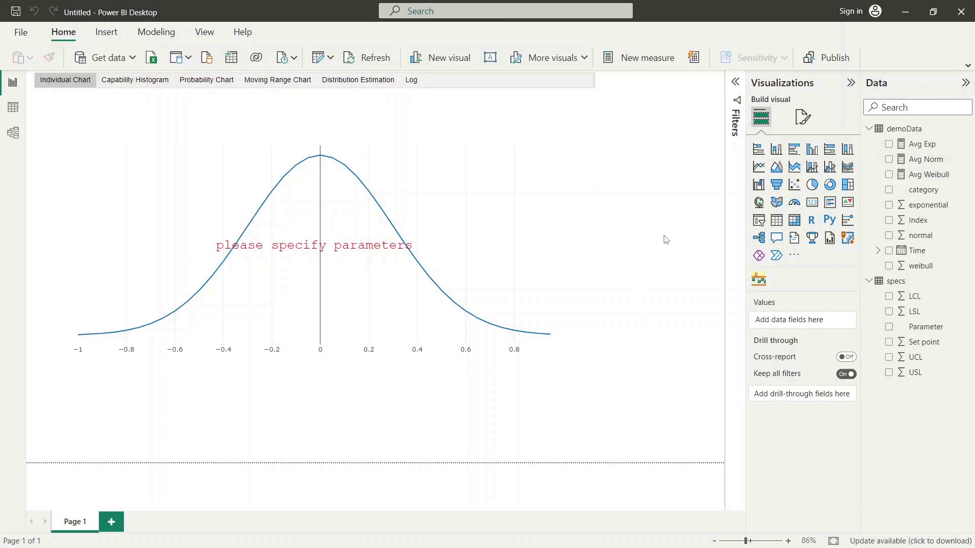
Create a fields parameter containing Avg Exp, Avg Norm and Avg Weibull, with its slicer
click(158, 33)
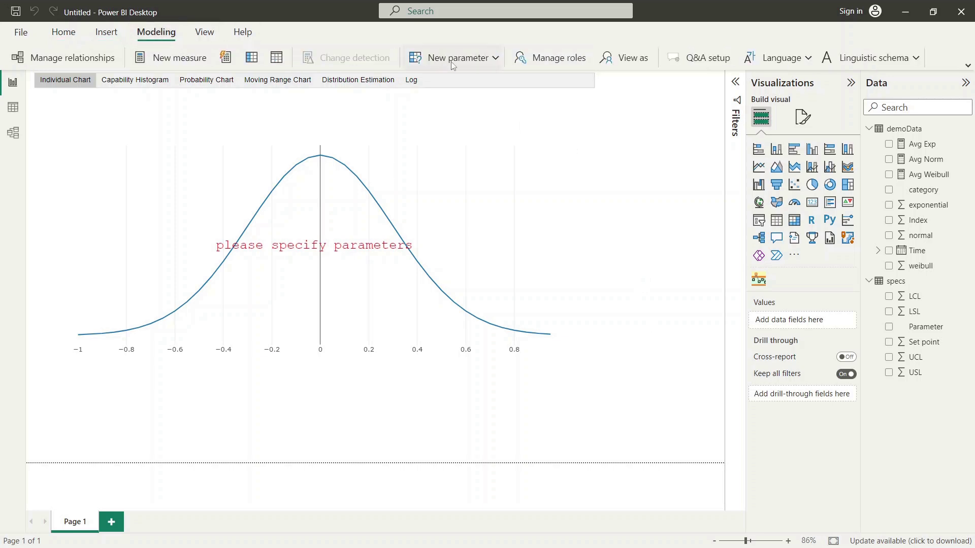
click(480, 63)
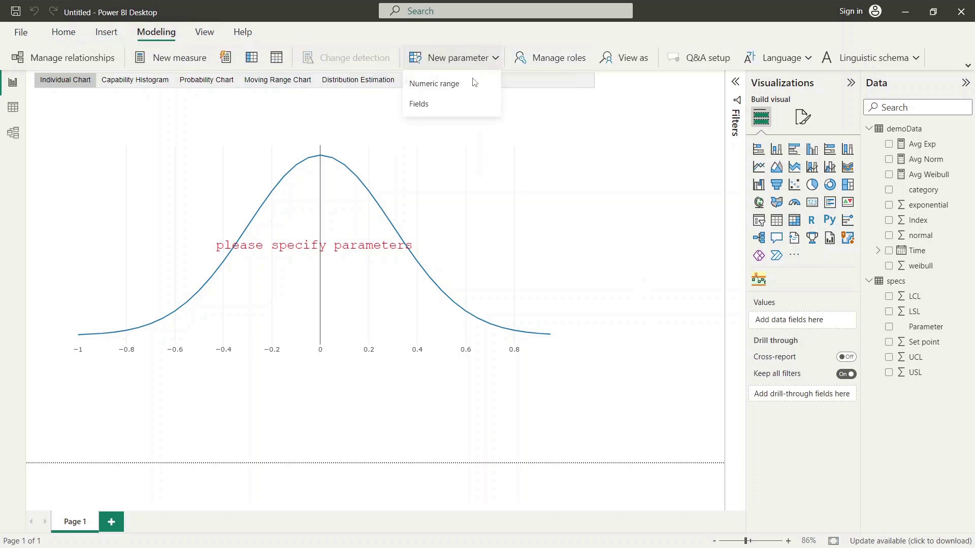
click(462, 107)
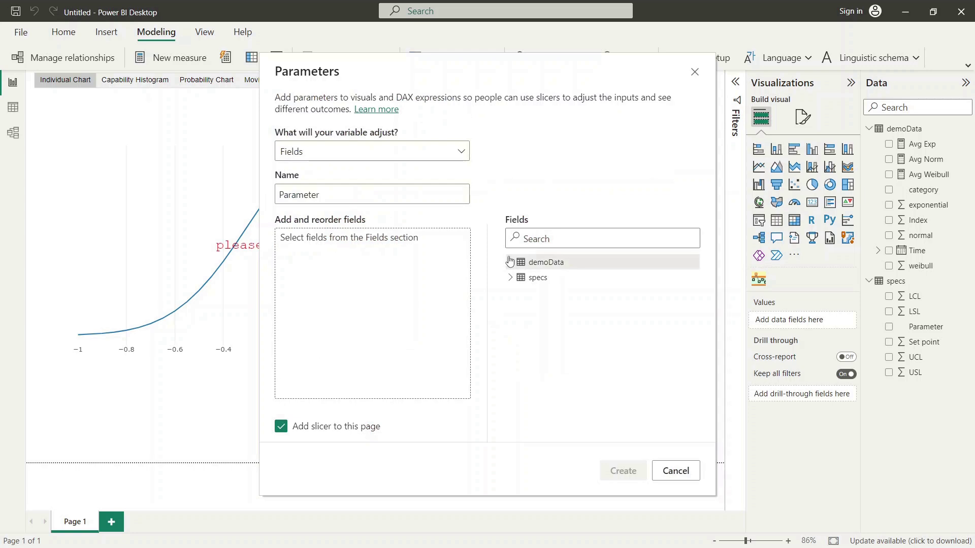
click(538, 265)
click(534, 265)
drag(566, 283, 350, 264)
drag(578, 299, 376, 274)
drag(588, 310, 351, 312)
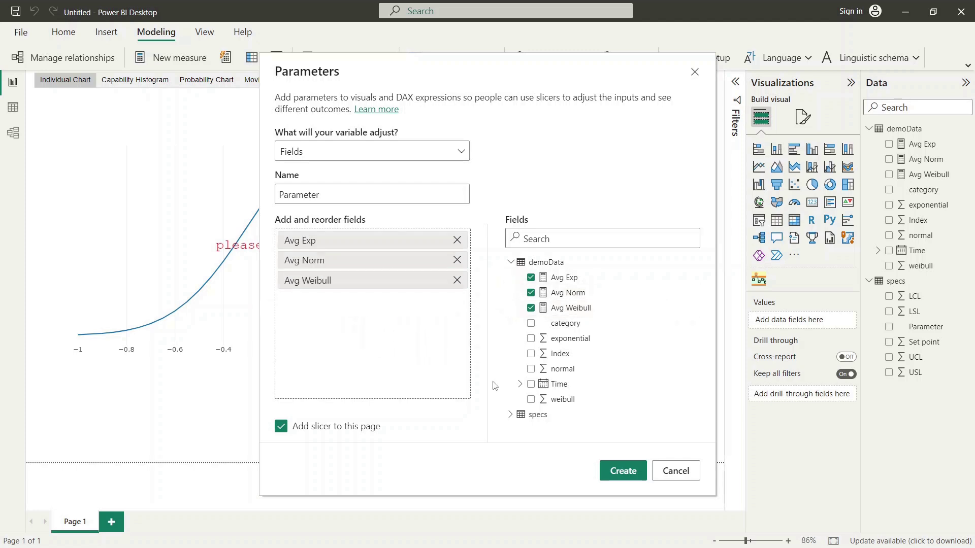
click(620, 474)
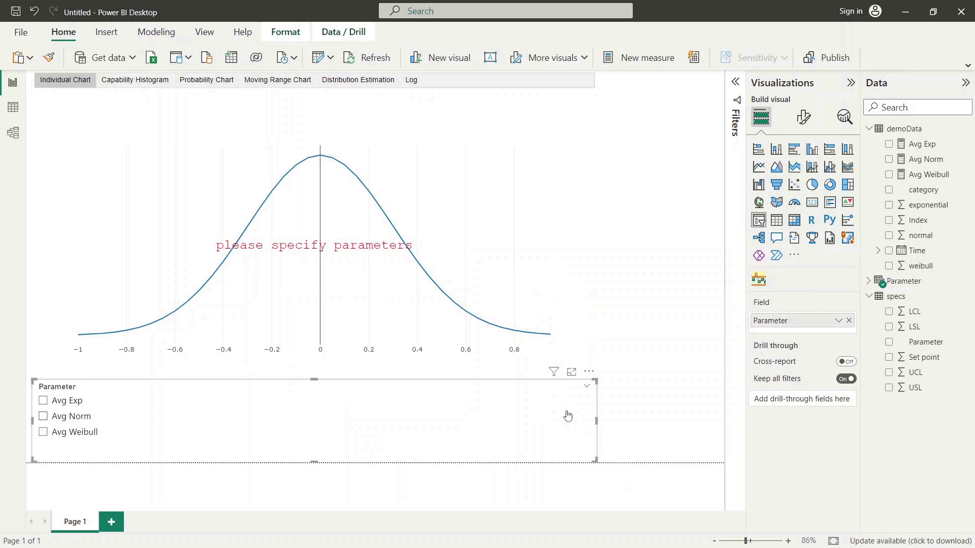
Make the Parameter slicer much narrower and expand the Parameter table's fields
drag(596, 421, 198, 422)
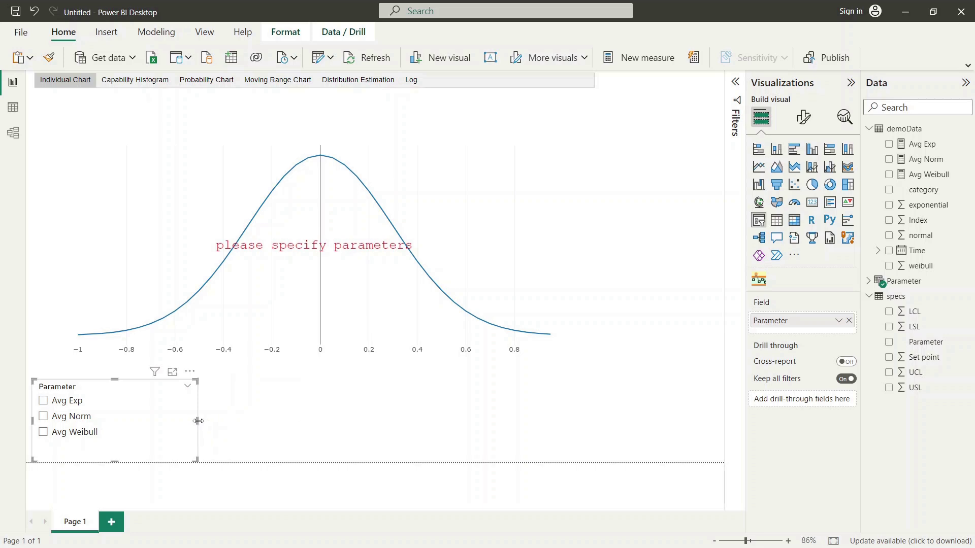
click(373, 418)
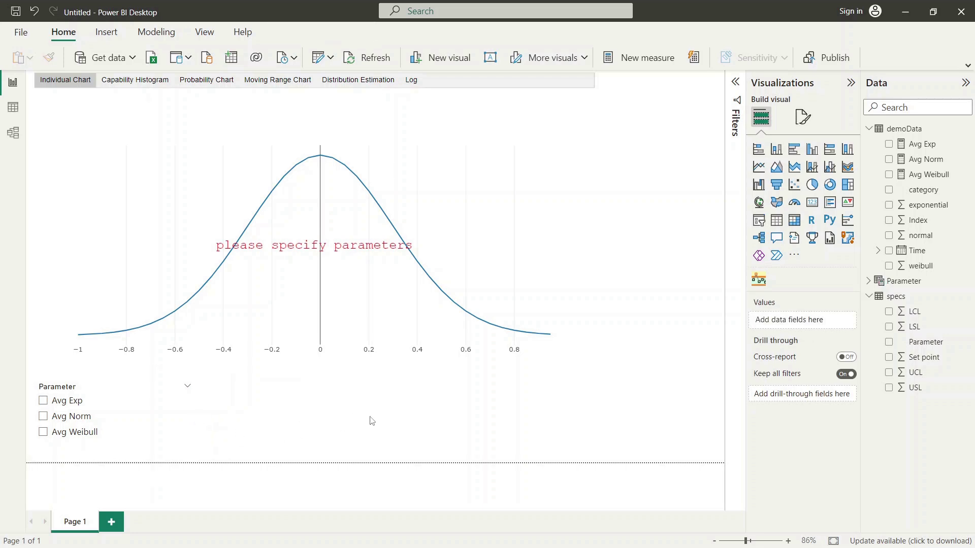
key(ctrl+a)
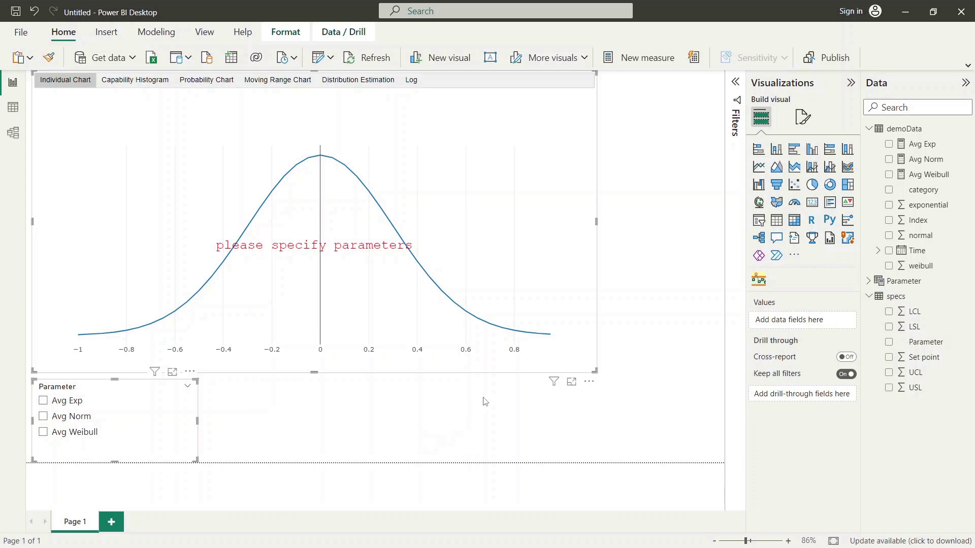
click(884, 284)
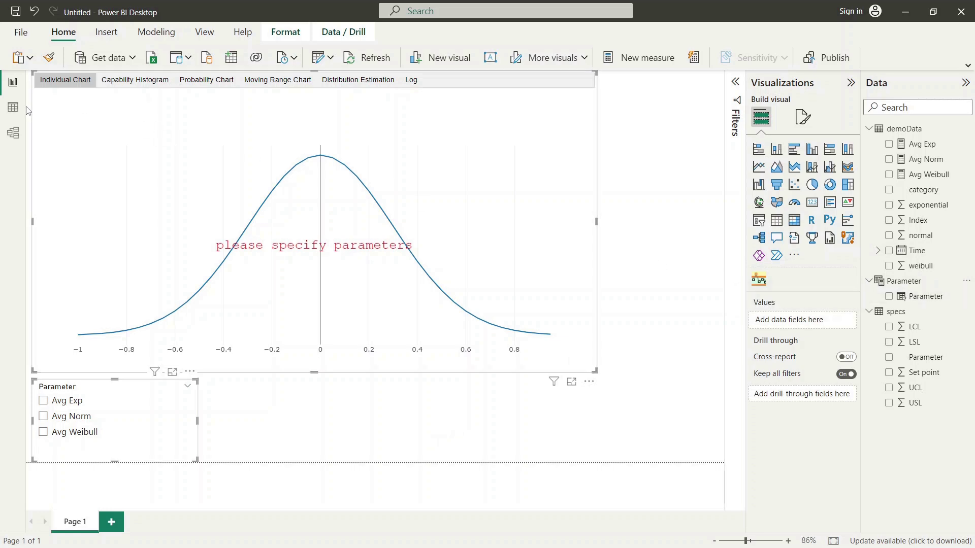
click(11, 115)
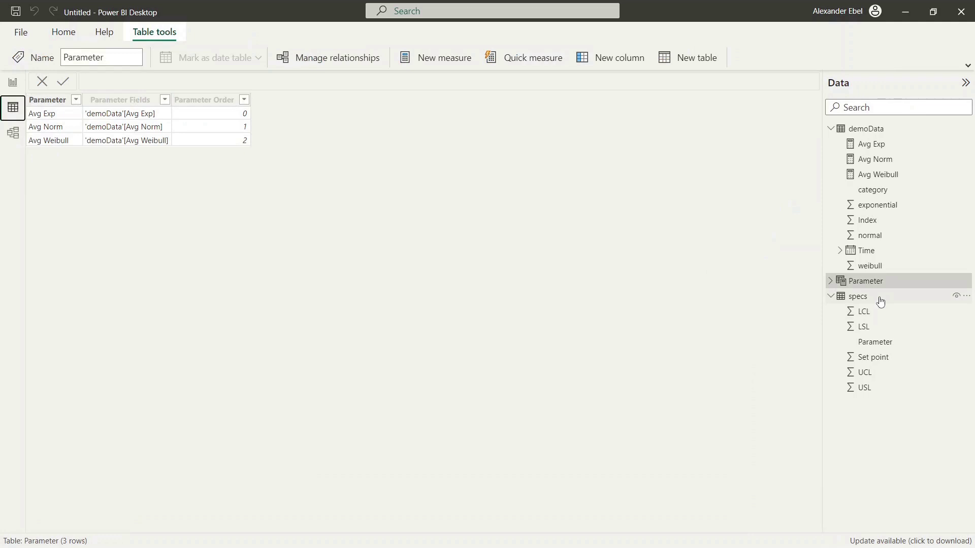
Display the specs table's LSL, USL, LCL, UCL and Set point values
click(880, 301)
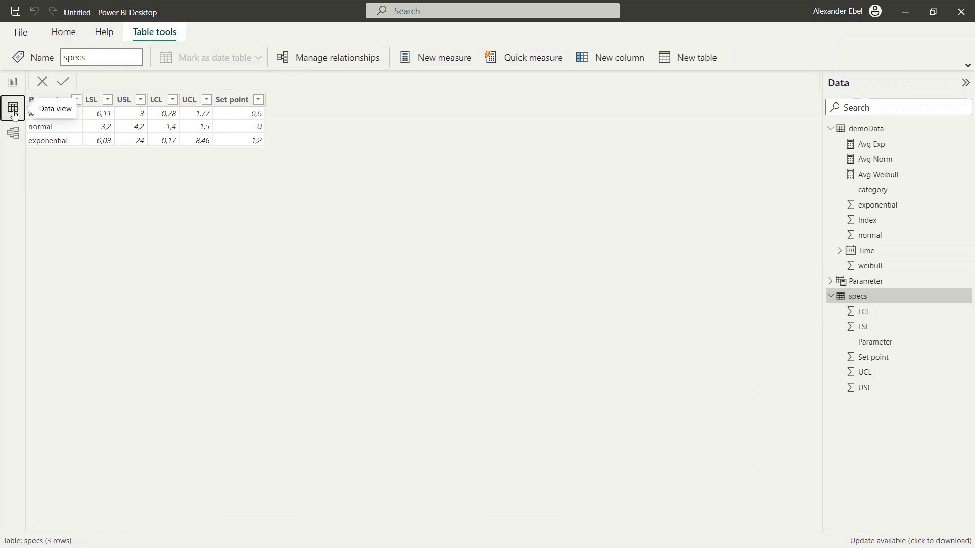
Change the Parameter table's DAX labels to "exponential", "normal" and "weibull" and commit
click(866, 282)
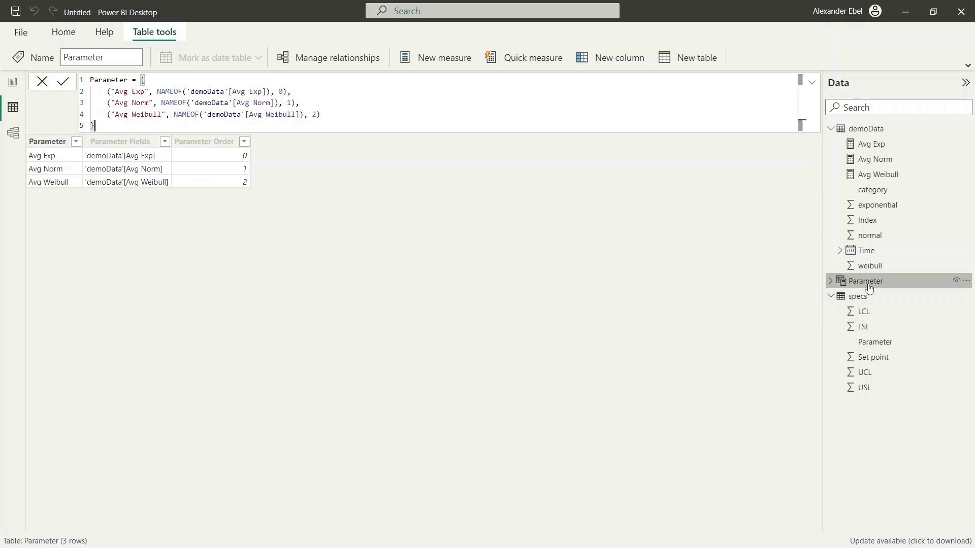
click(147, 95)
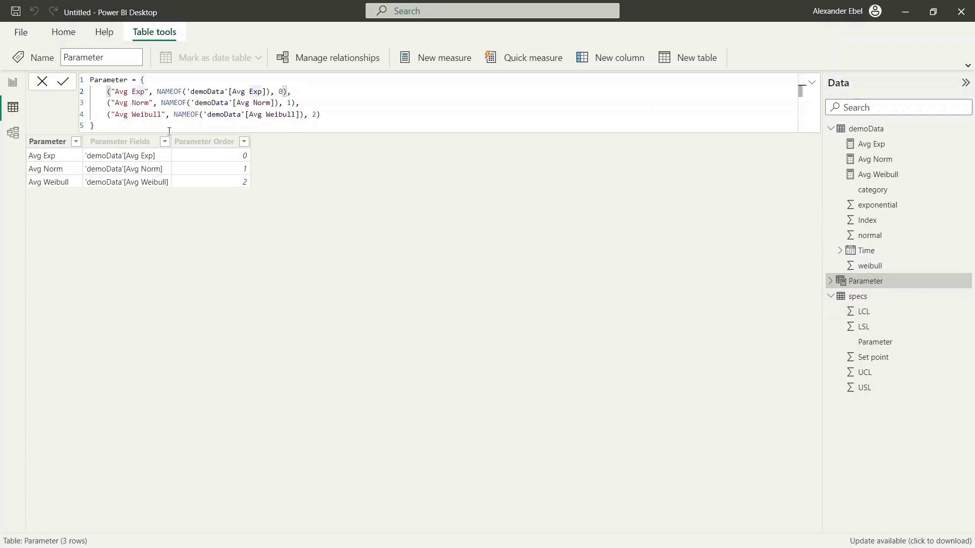
key(BackSpace)
key(BackSpace)
key(BackSpace)
key(BackSpace)
key(BackSpace)
key(BackSpace)
key(BackSpace)
text(e)
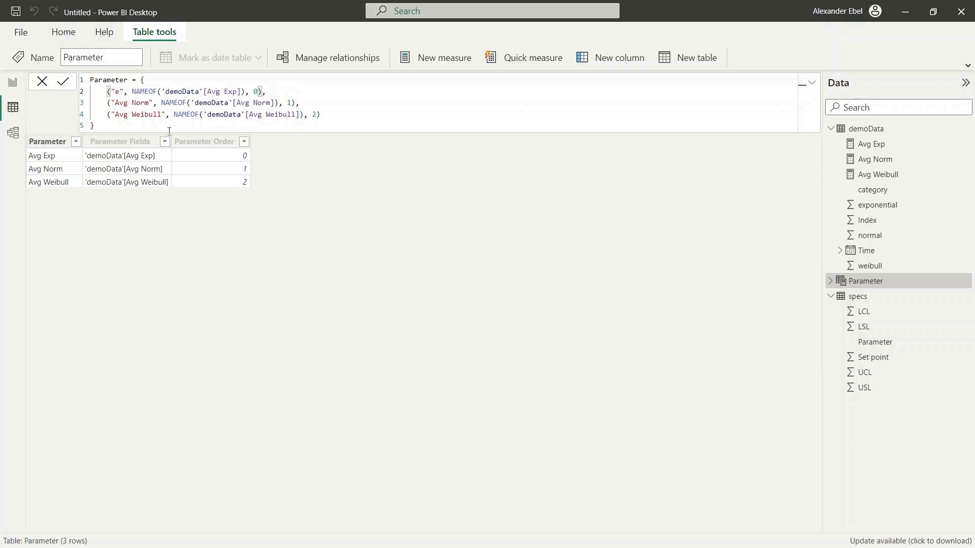
text(xponenti)
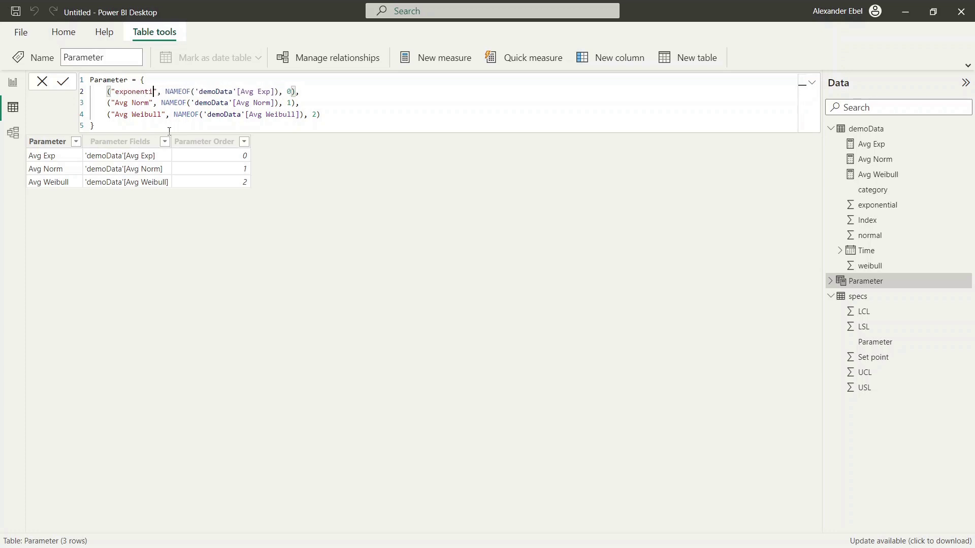
text(al)
key(Down)
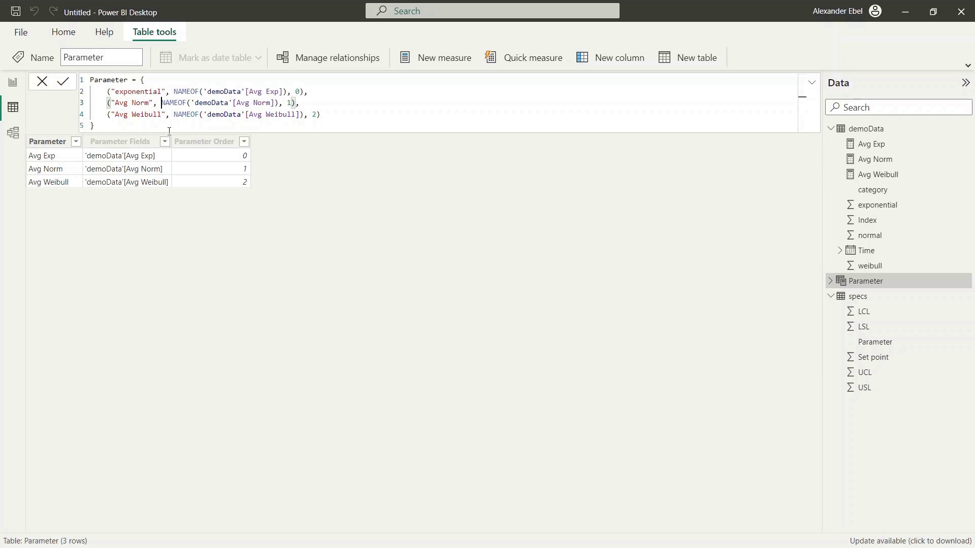
key(BackSpace)
key(BackSpace)
key(BackSpace)
key(BackSpace)
key(BackSpace)
key(BackSpace)
key(BackSpace)
key(BackSpace)
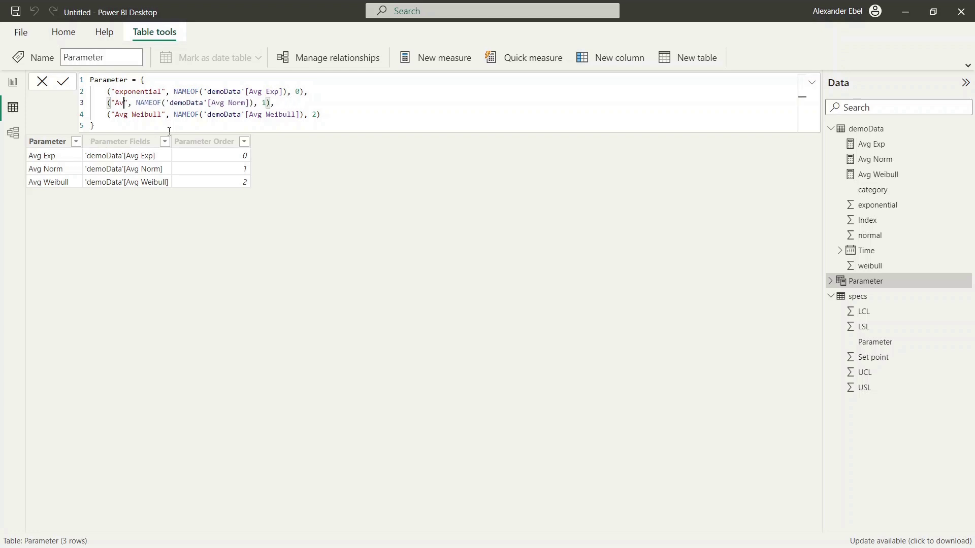
text(normal)
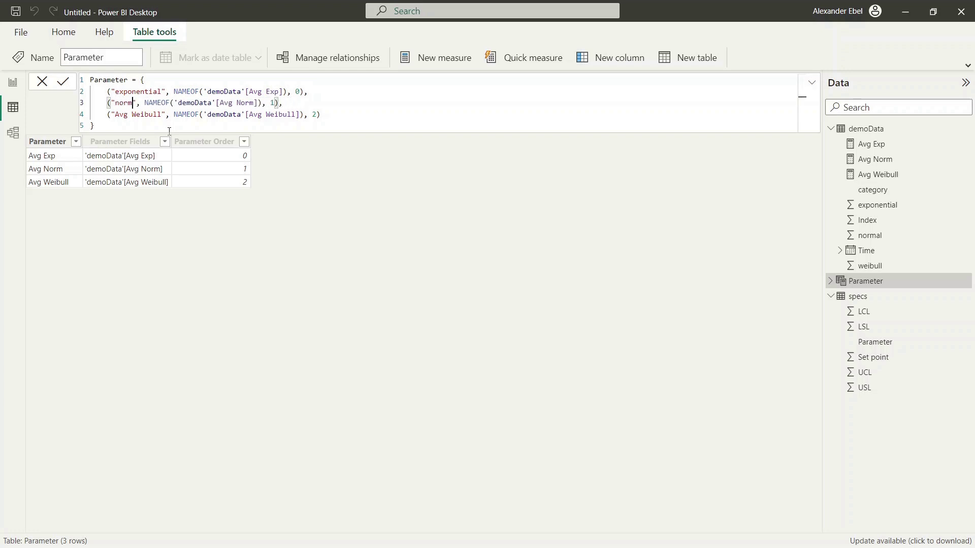
key(Down)
key(Left)
key(Left)
key(Left)
key(Left)
key(Left)
key(Left)
key(Left)
key(Left)
key(Left)
key(Left)
key(Left)
key(Left)
key(Left)
key(Left)
key(Left)
key(Left)
key(Left)
key(Left)
key(Left)
key(Left)
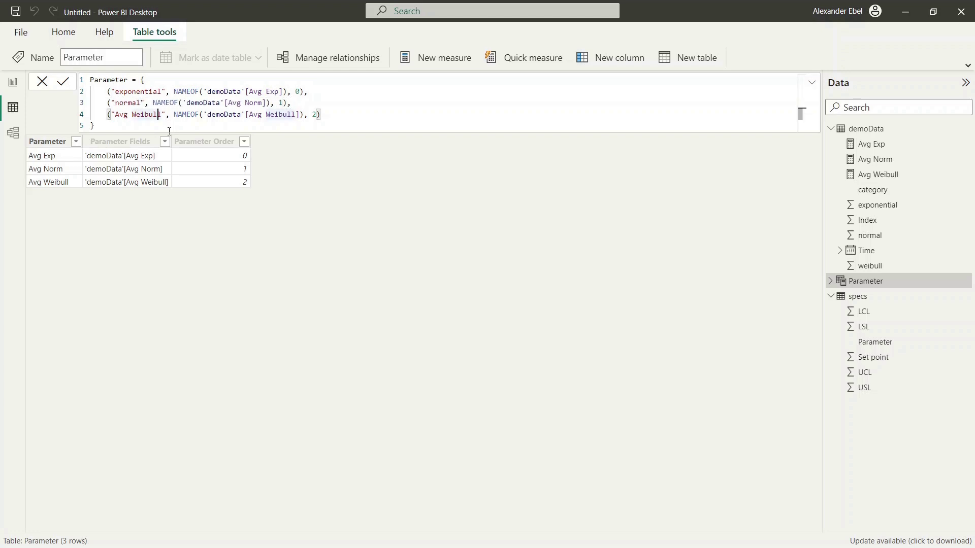
key(BackSpace)
key(BackSpace)
key(BackSpace)
key(BackSpace)
key(BackSpace)
key(BackSpace)
key(BackSpace)
key(BackSpace)
key(BackSpace)
key(BackSpace)
key(BackSpace)
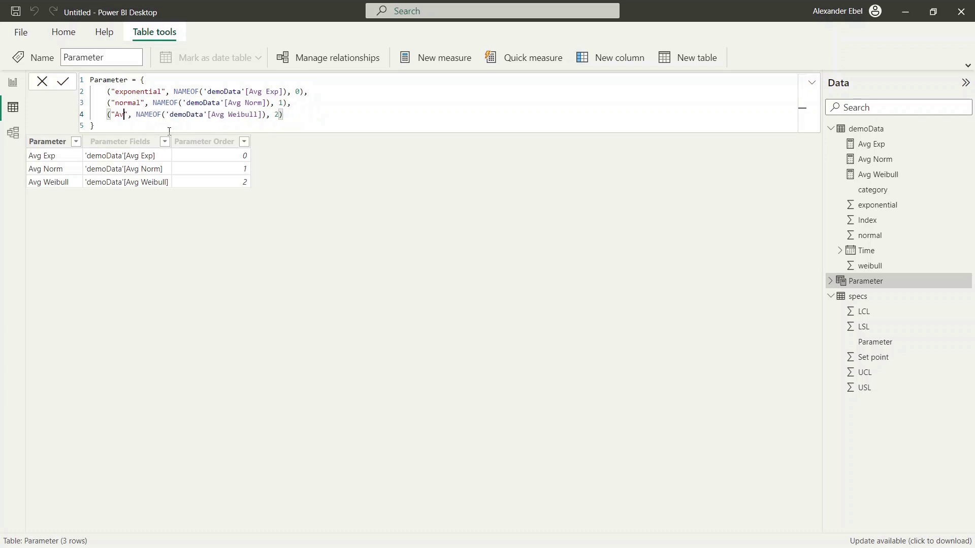
text(weibul)
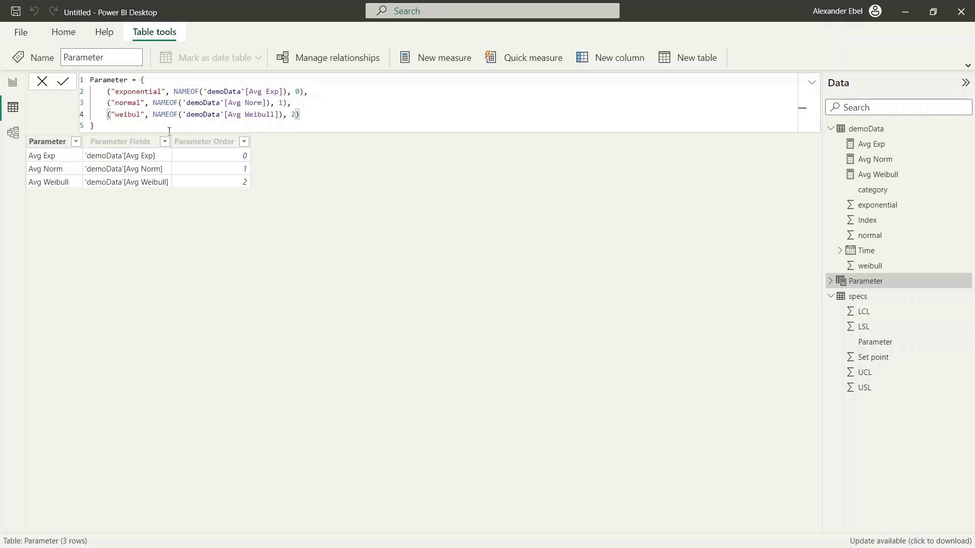
text(l)
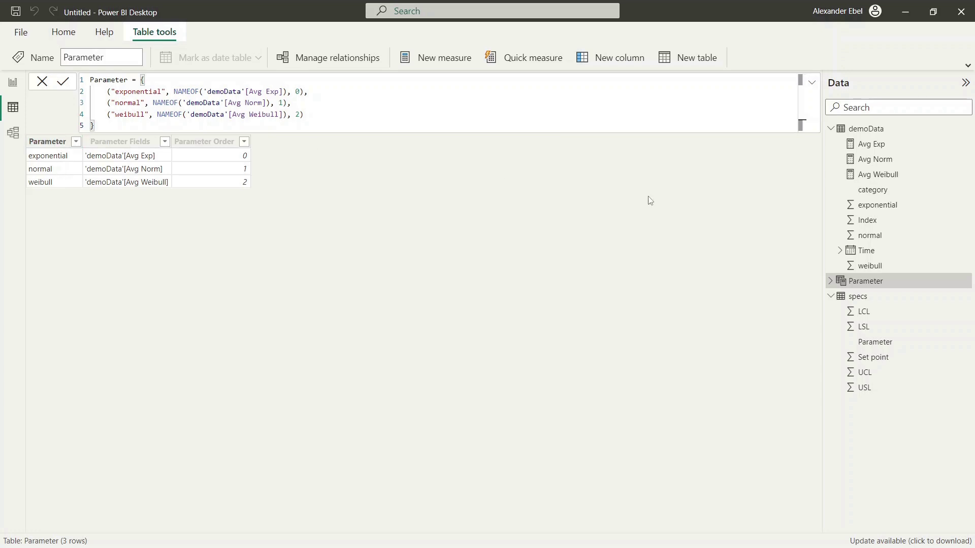
click(865, 298)
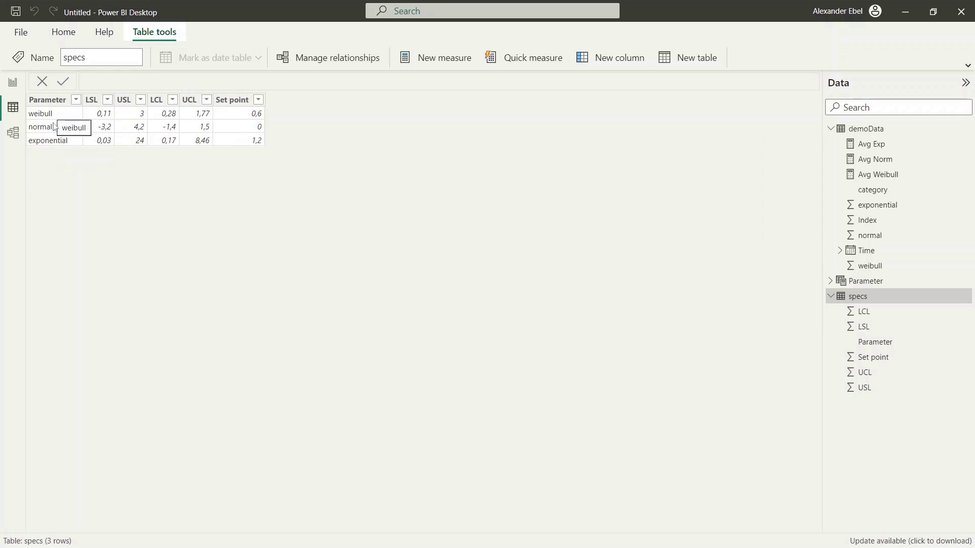
click(13, 133)
Link specs[Parameter] one-to-one to Parameter[Parameter] in Model view, then go back to the report
click(434, 291)
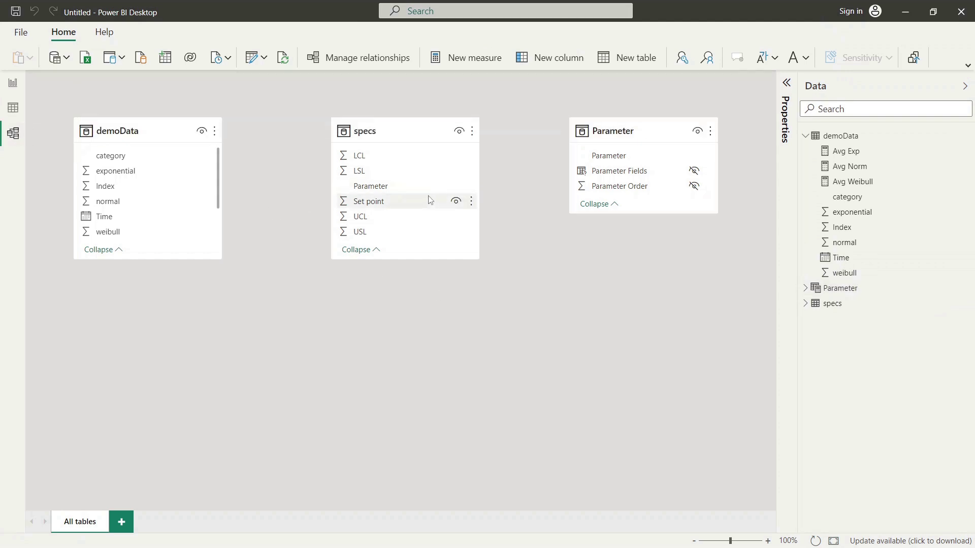
drag(388, 188, 629, 150)
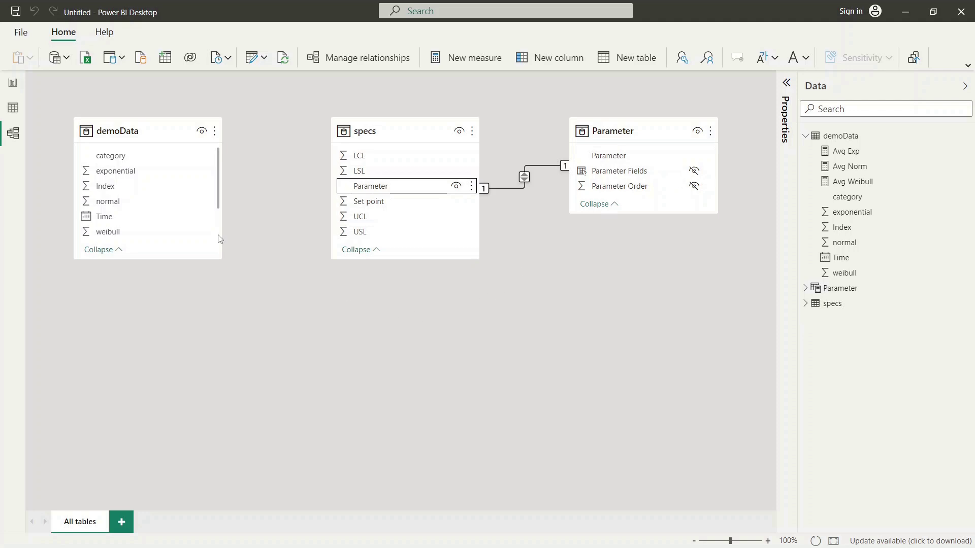
click(14, 83)
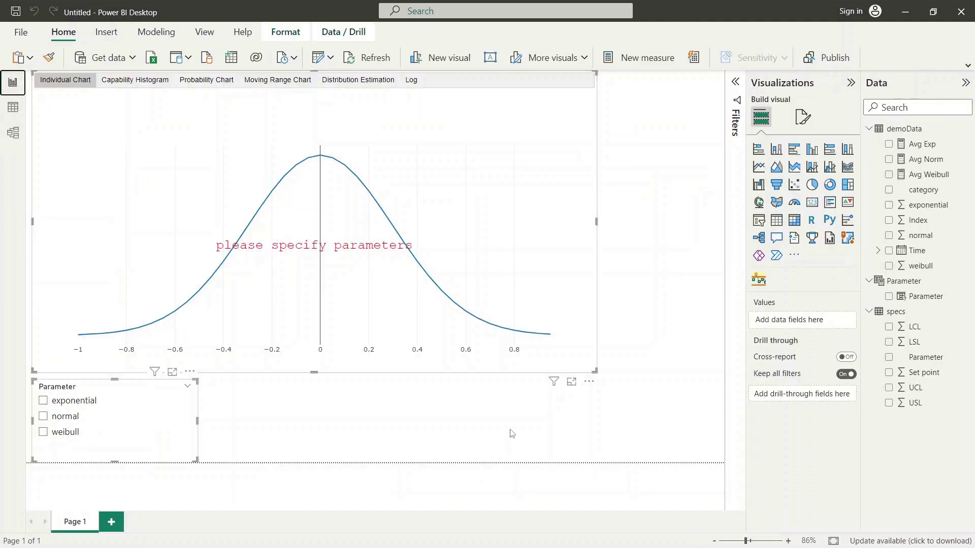
click(512, 433)
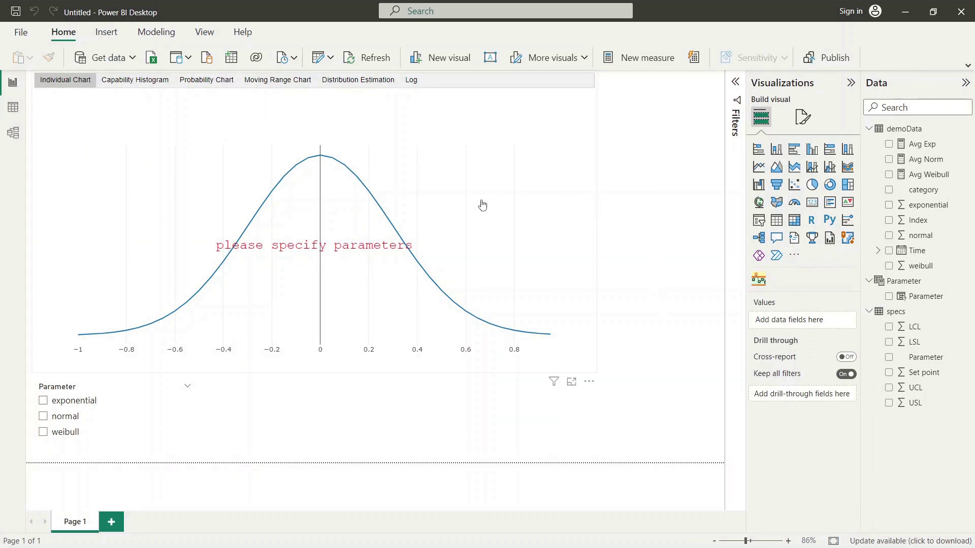
Assign Time as the SPC chart's timestamp and Parameter as its values
click(497, 197)
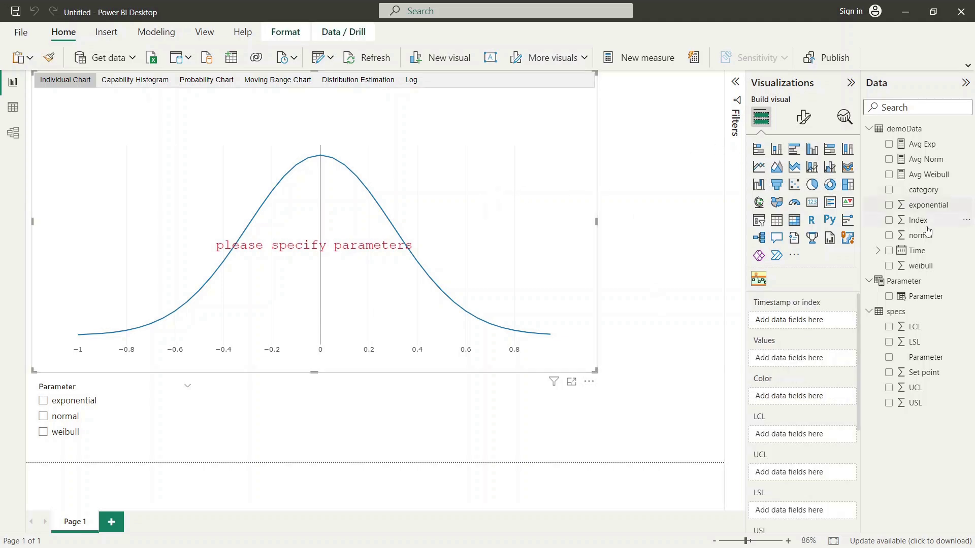
drag(928, 249, 817, 323)
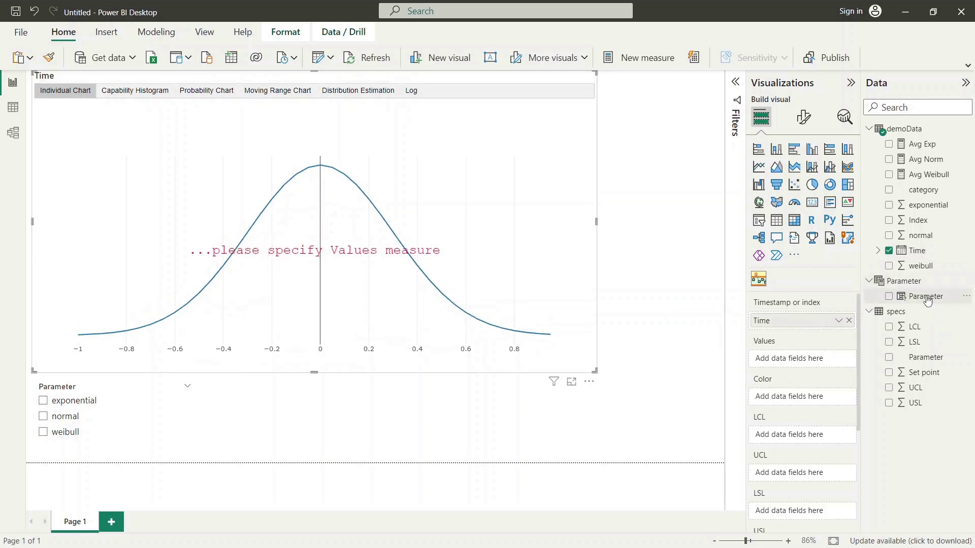
drag(926, 296, 810, 360)
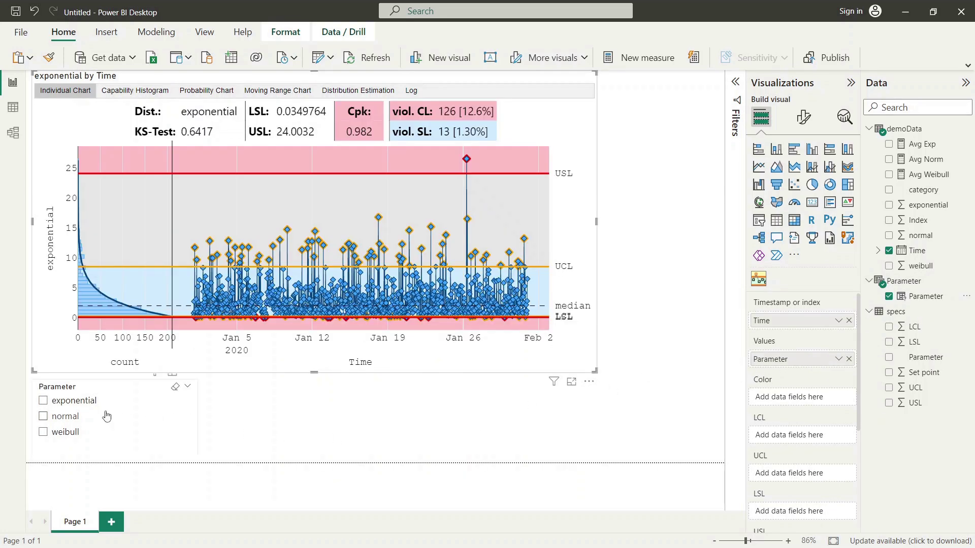
Step the Parameter slicer through exponential and normal, ending on weibull, then deselect it
click(44, 402)
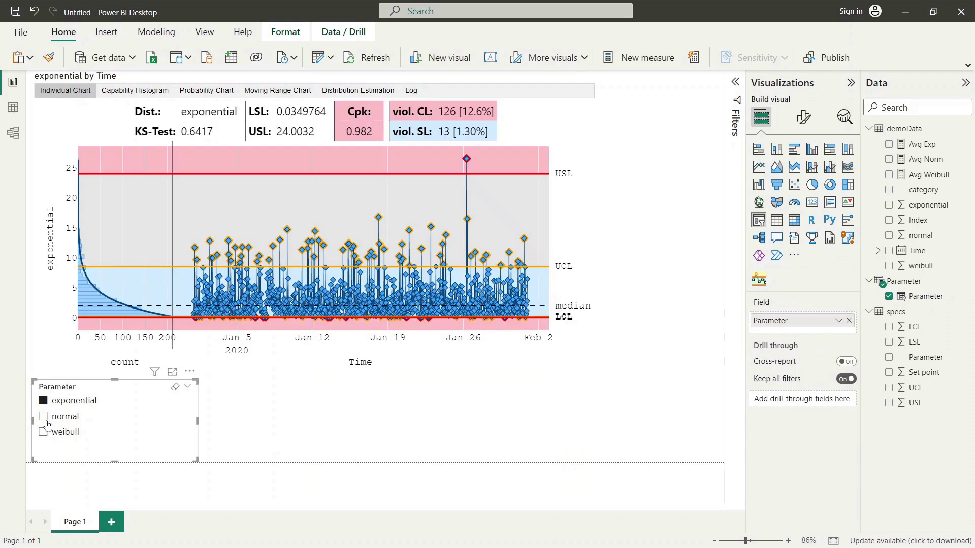
click(43, 417)
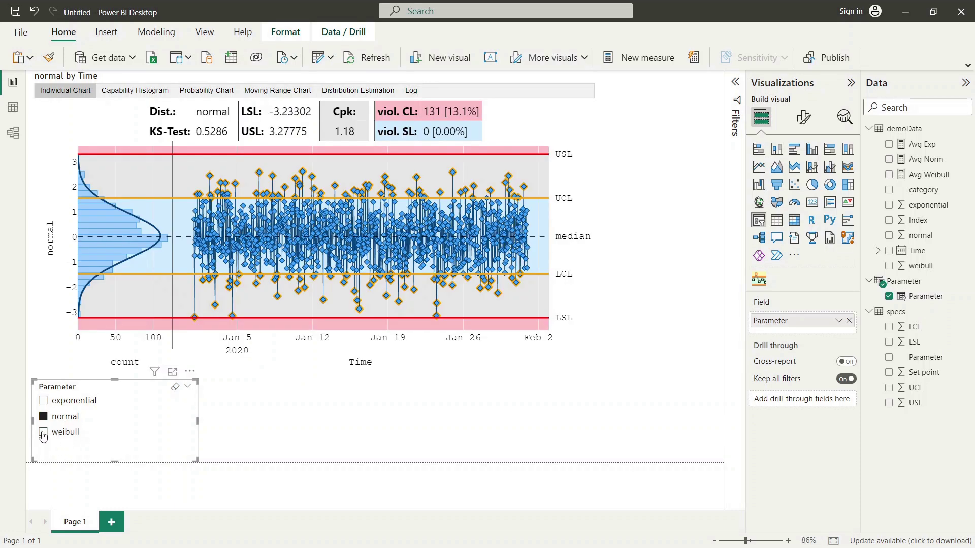
click(44, 434)
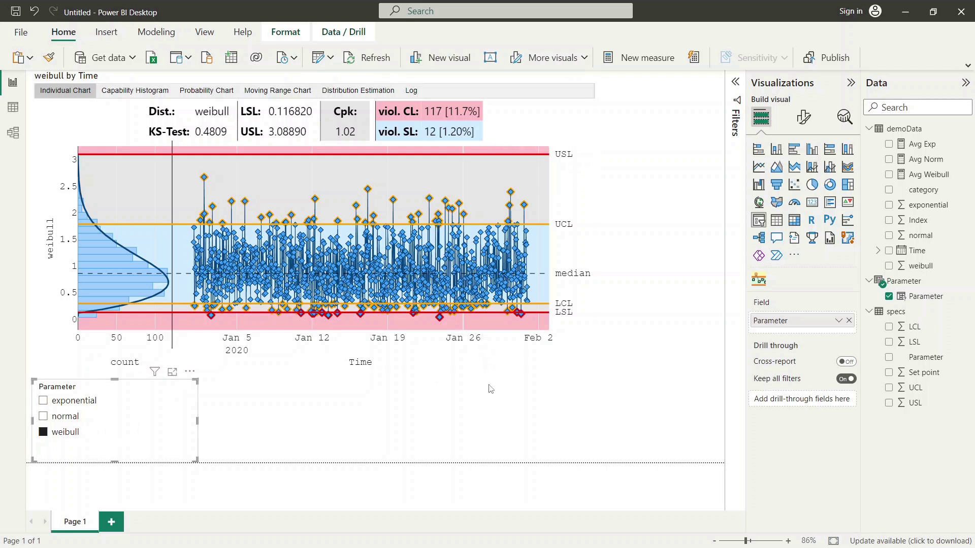
click(490, 391)
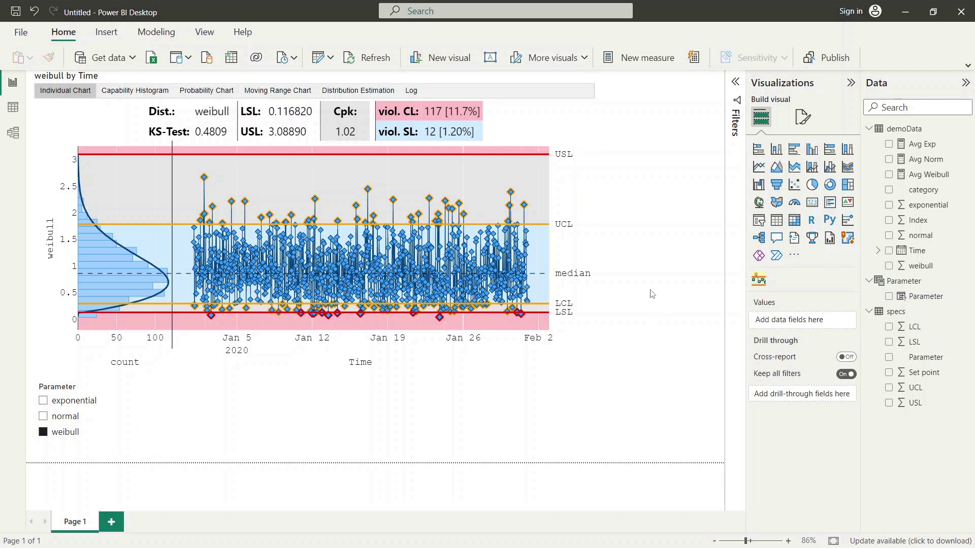
Map specs LCL, UCL, LSL and USL to their limit wells and Set point to Target
click(562, 190)
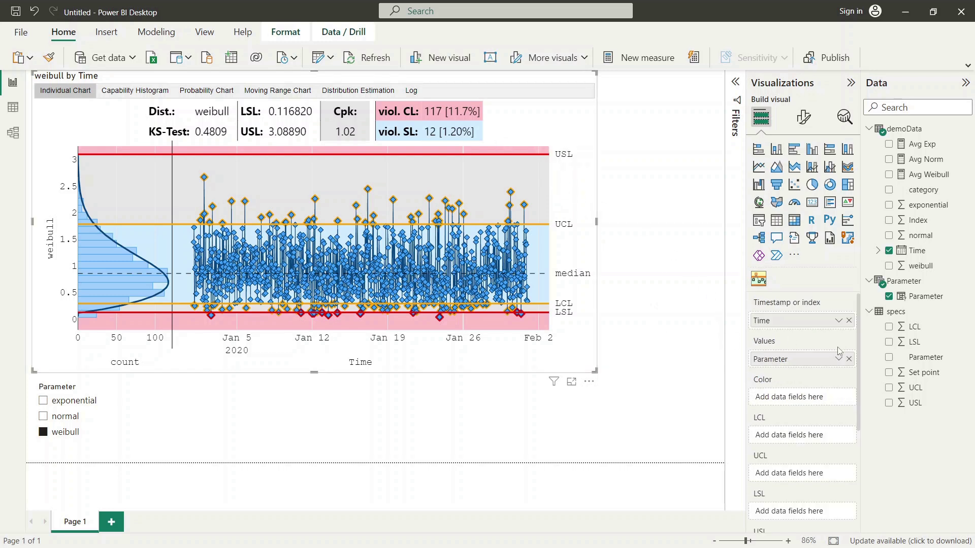
scroll(840, 355, down, 3)
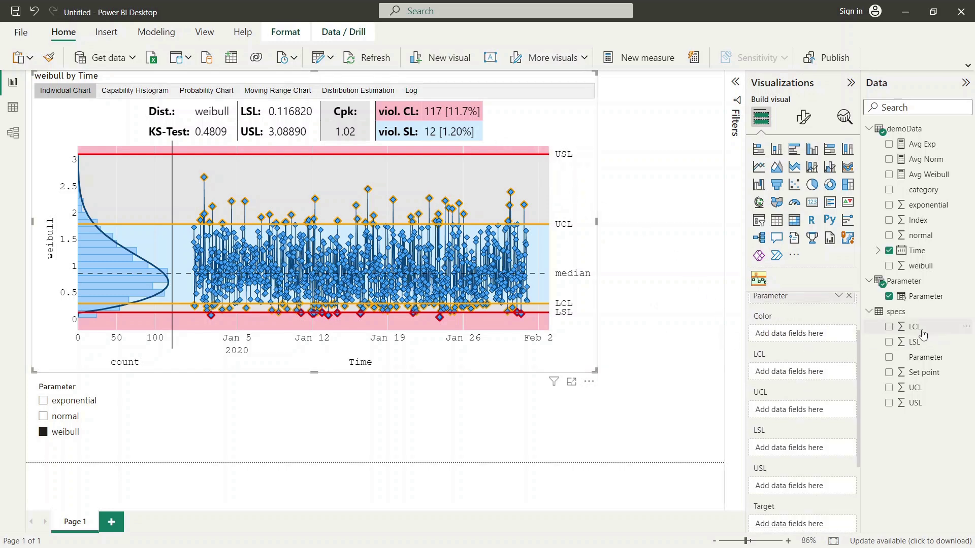
drag(923, 334, 813, 380)
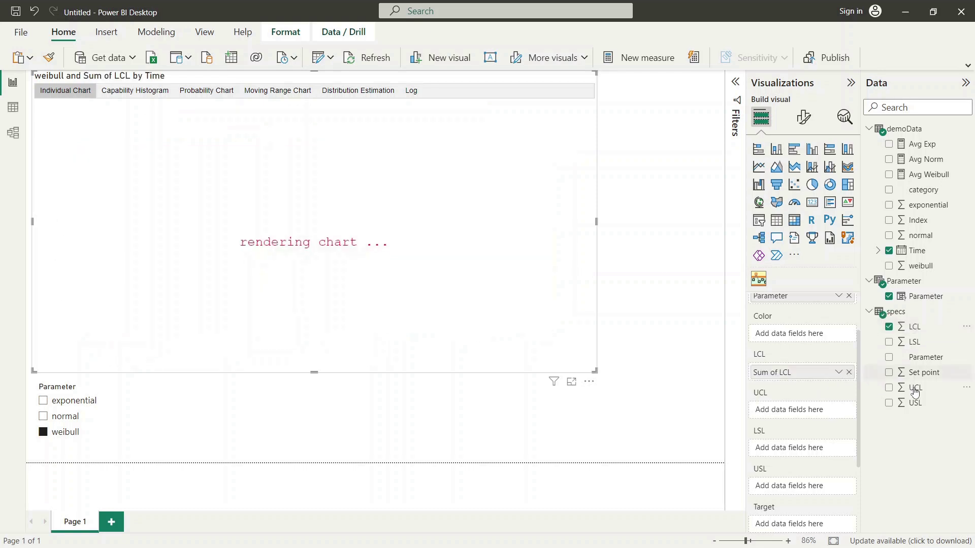
drag(916, 392, 797, 405)
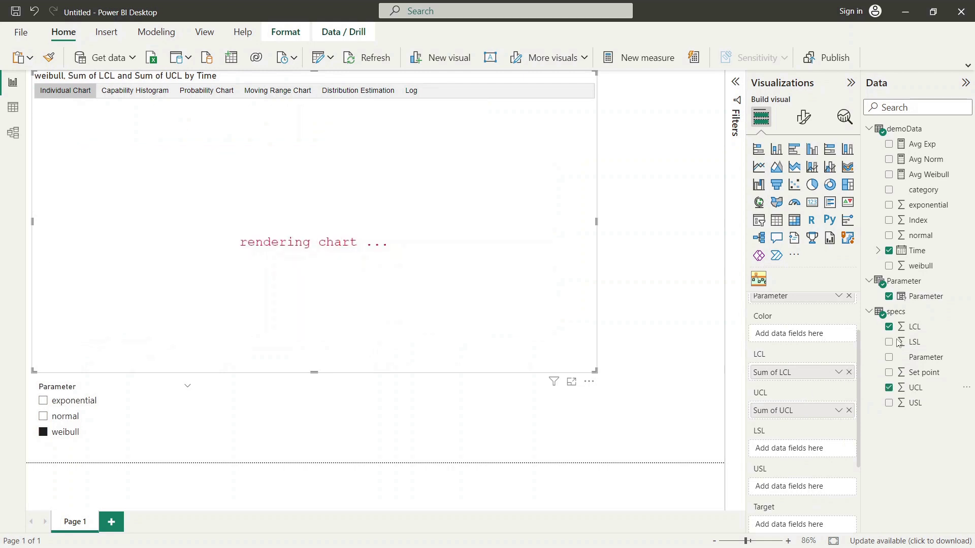
drag(913, 341, 801, 443)
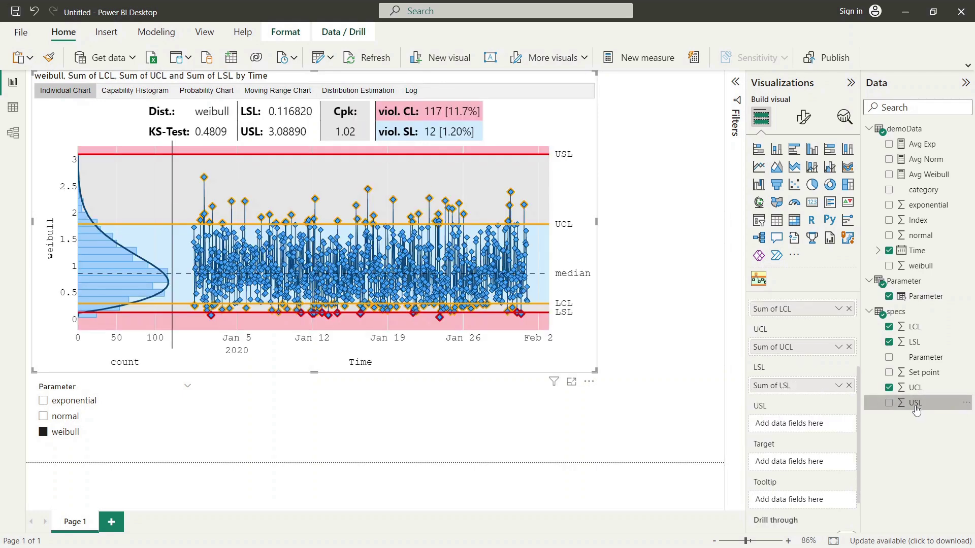
drag(914, 402, 801, 426)
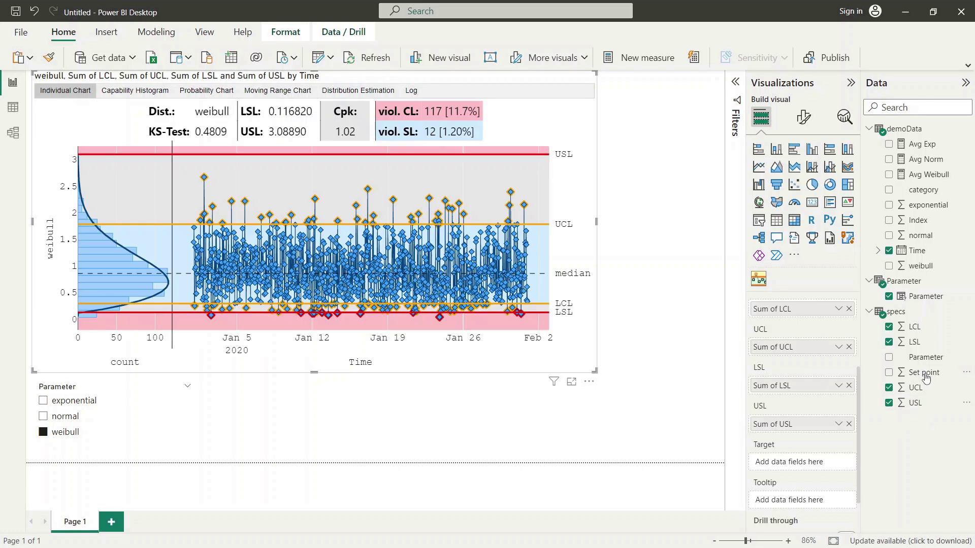
drag(925, 375, 811, 472)
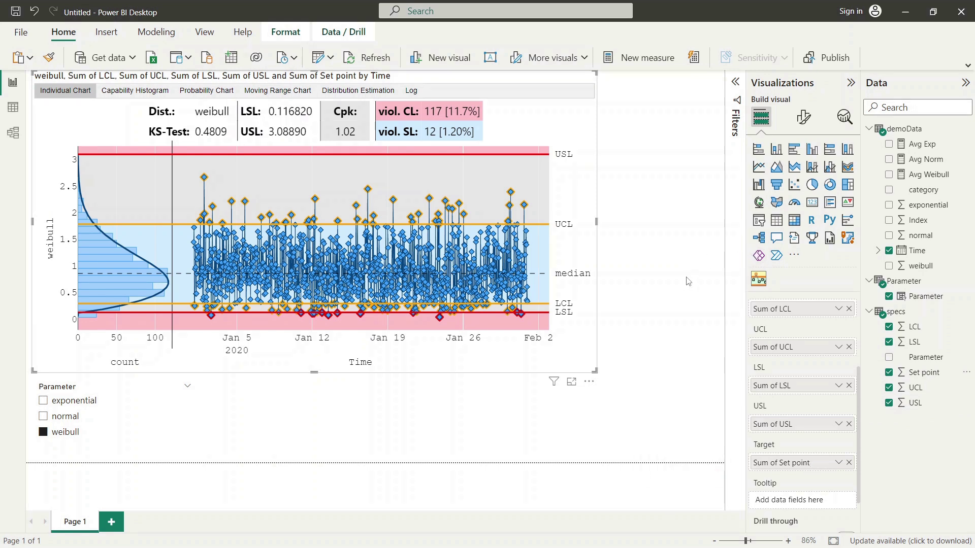
click(804, 119)
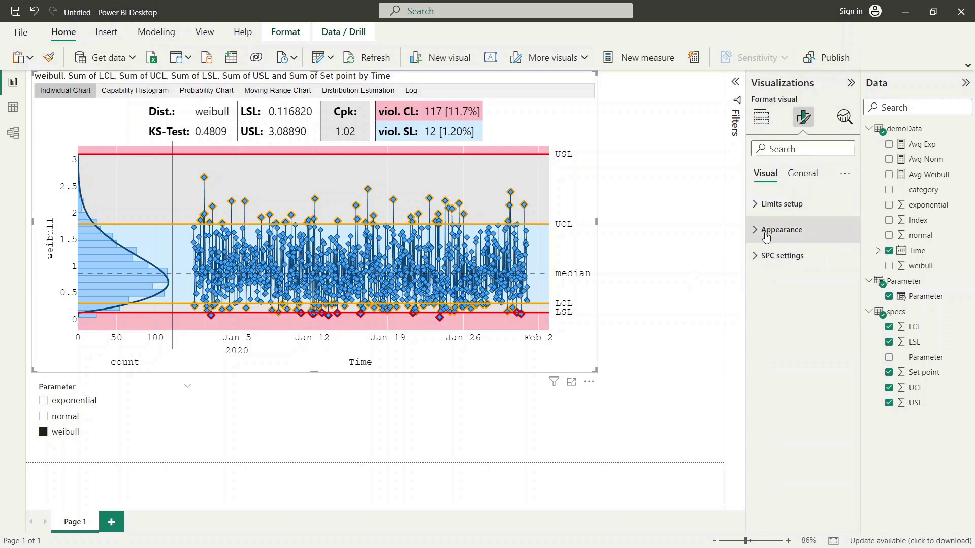
Set both UCL and LCL control limit types to Data with Mean aggregation
click(756, 205)
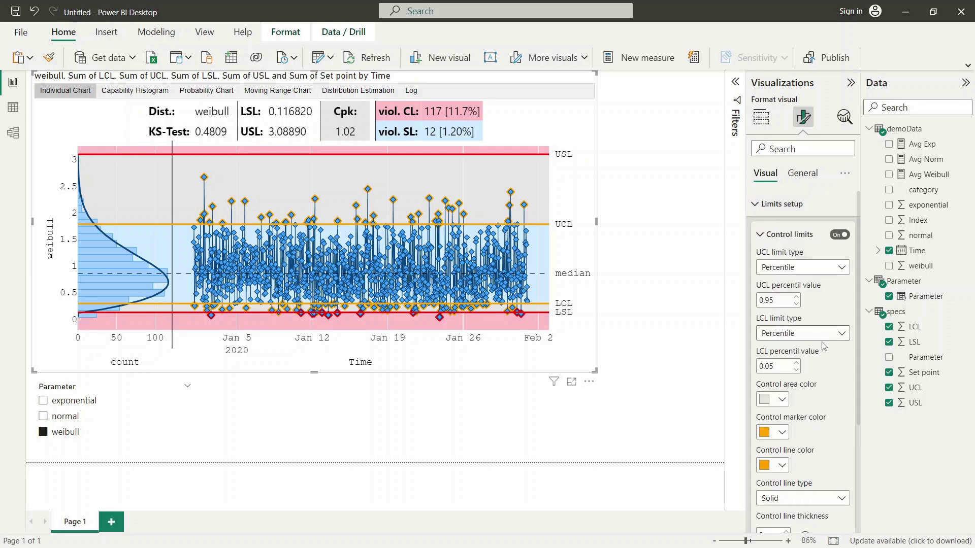
click(807, 268)
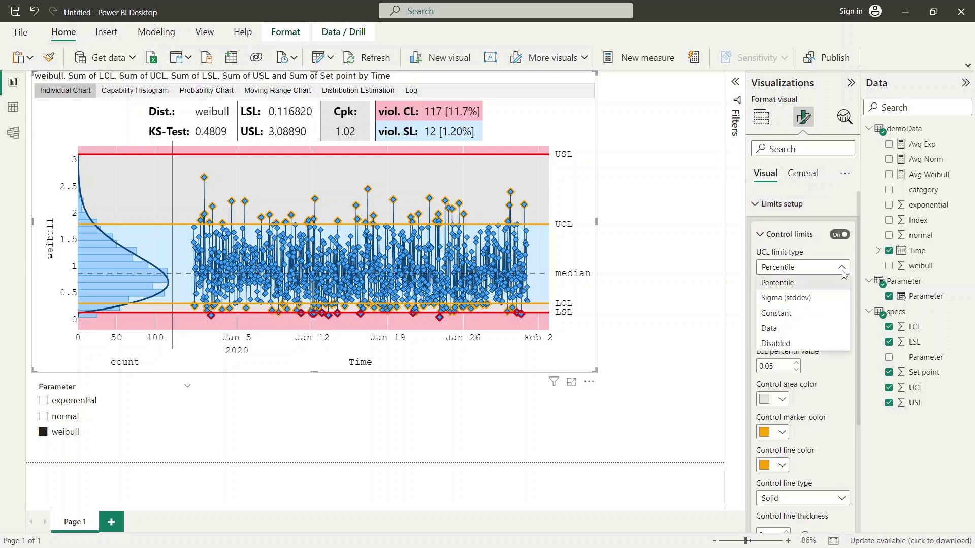
click(769, 334)
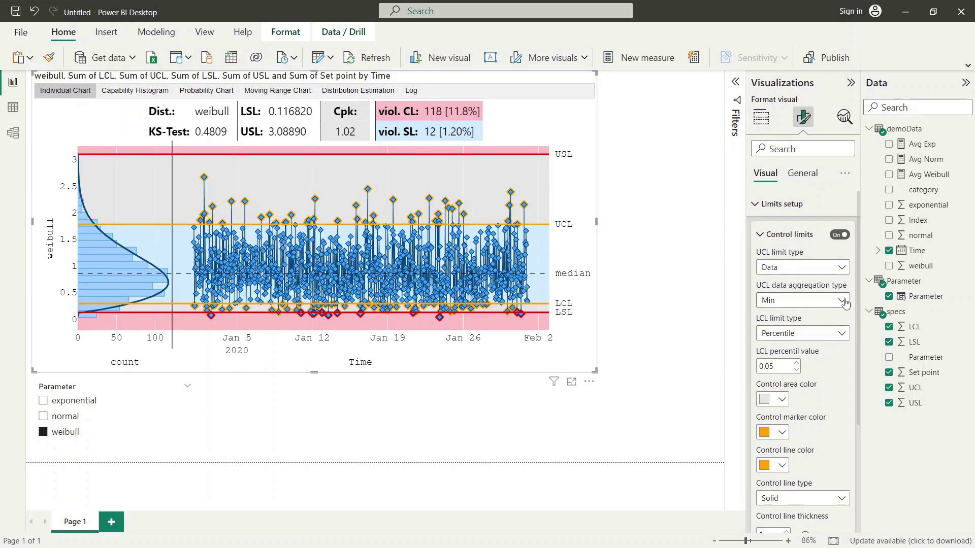
click(844, 302)
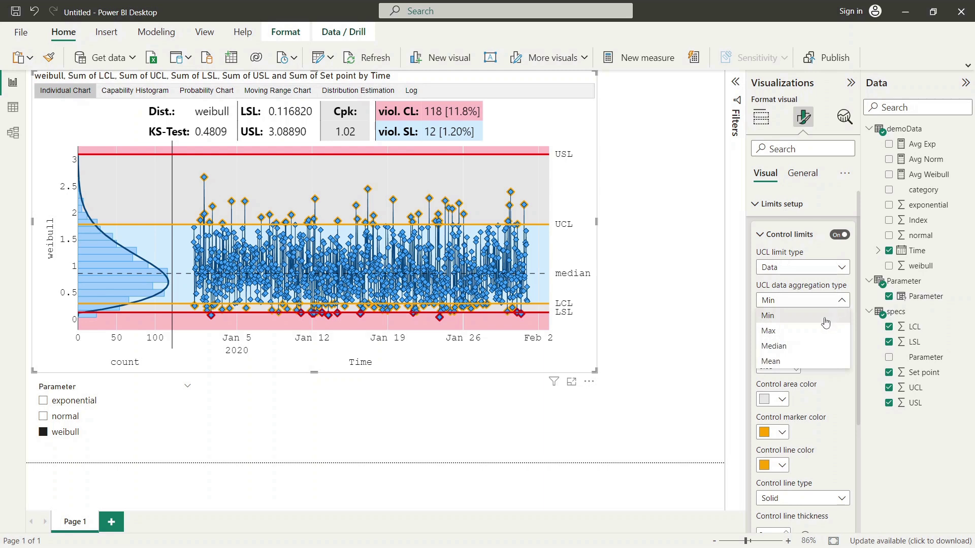
click(792, 315)
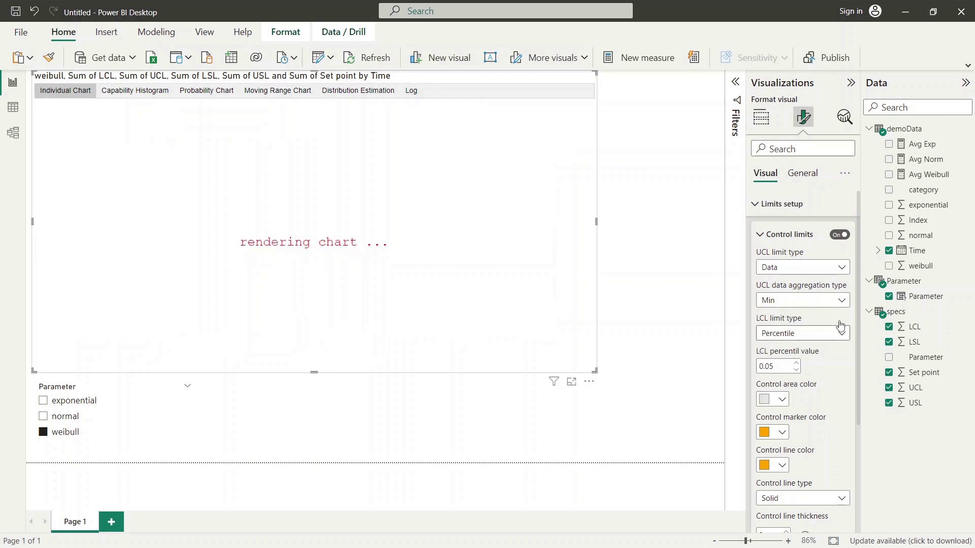
click(842, 334)
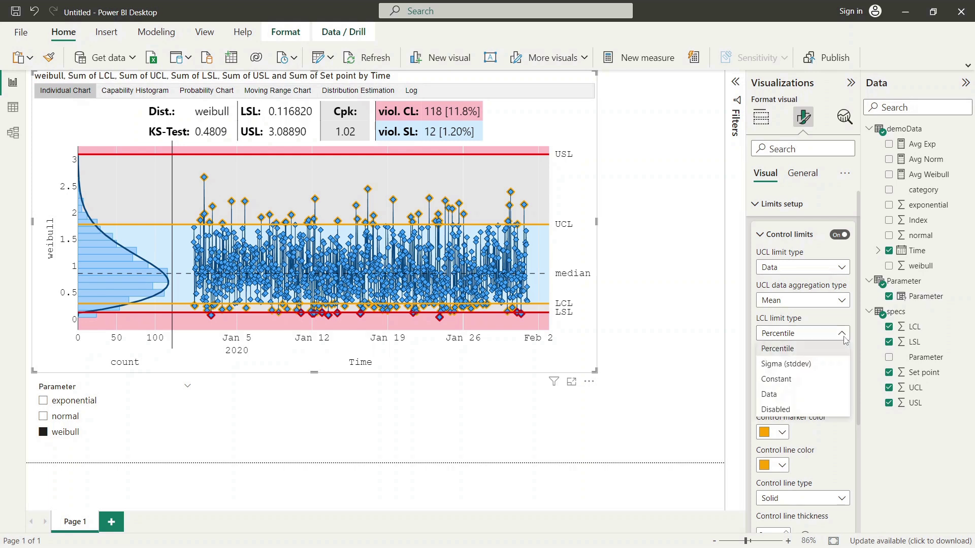
click(793, 395)
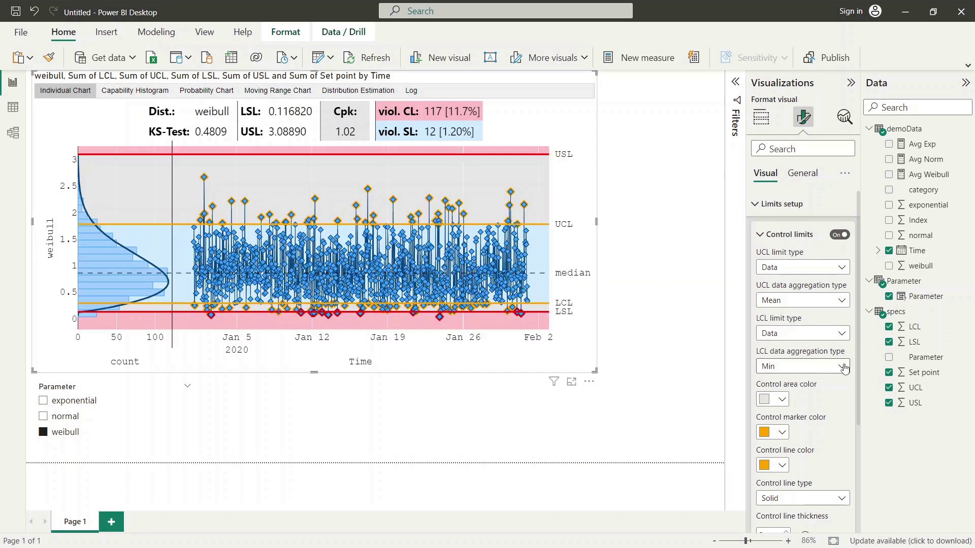
click(844, 366)
click(809, 405)
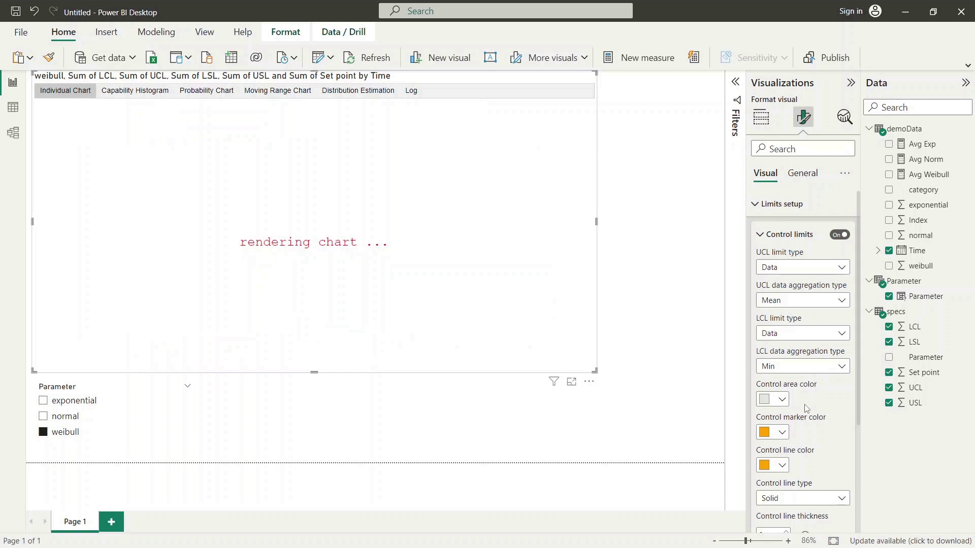
click(758, 235)
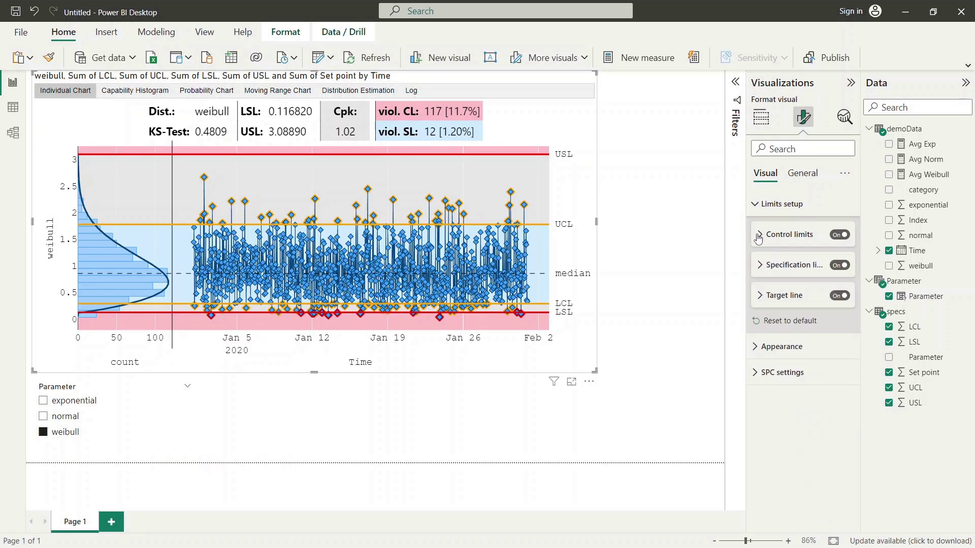
Set the USL and LSL specification limits to Data with Mean aggregation
click(760, 266)
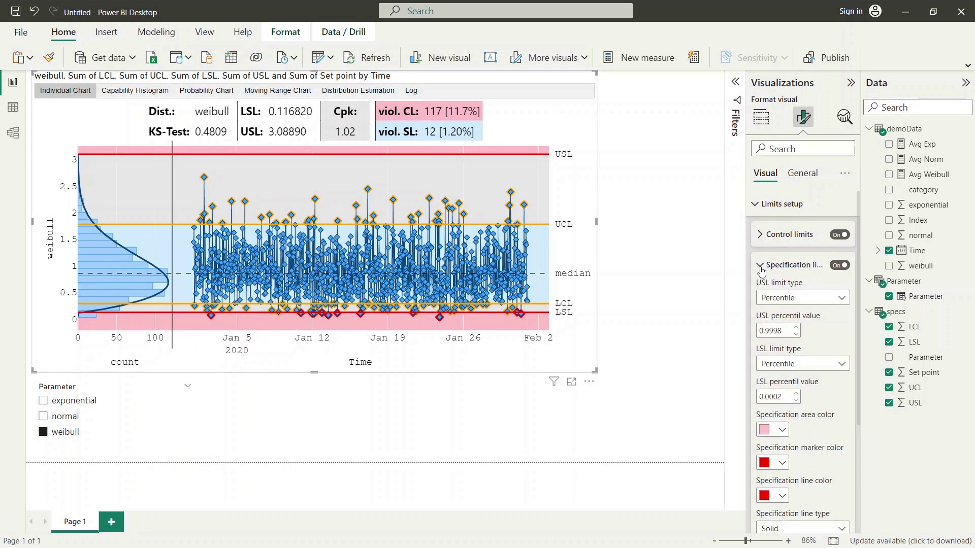
click(844, 299)
key(Escape)
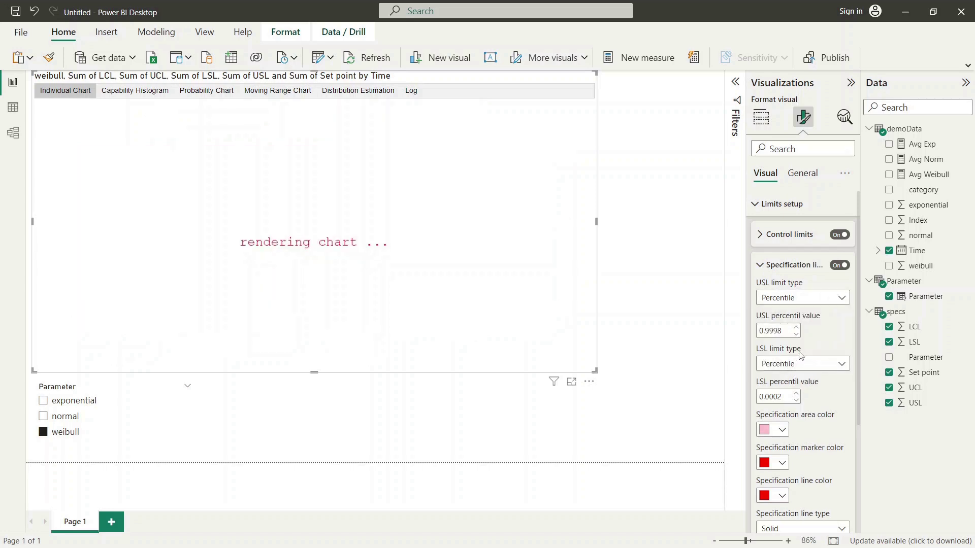
click(807, 333)
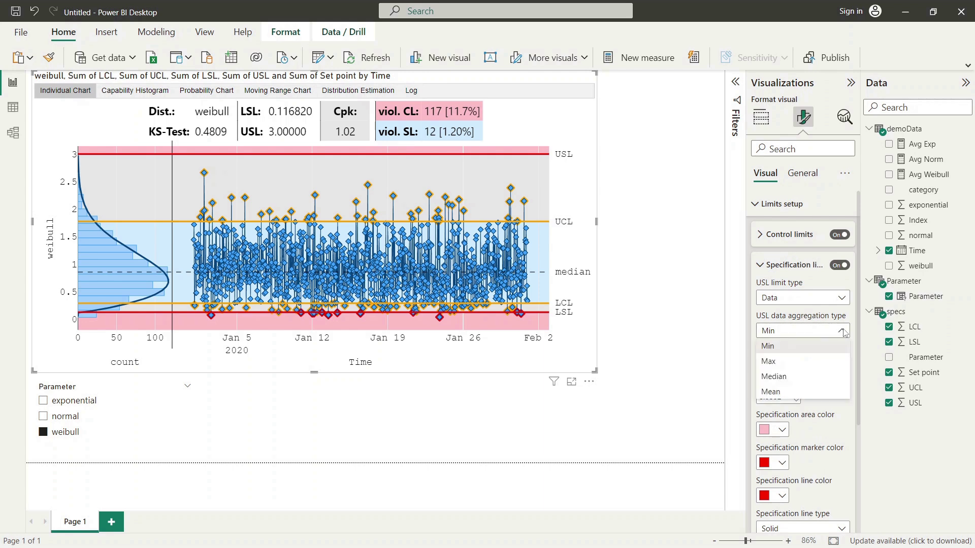
click(773, 392)
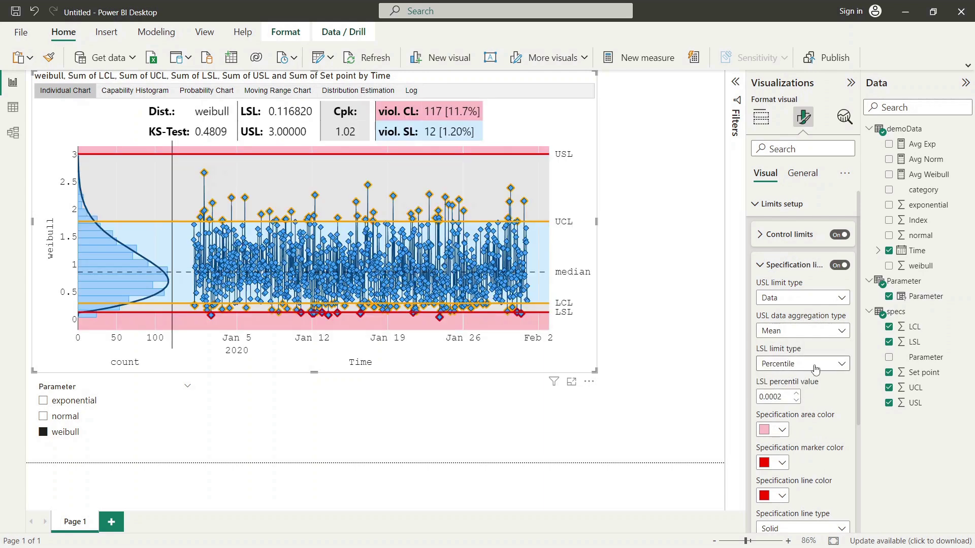
click(841, 364)
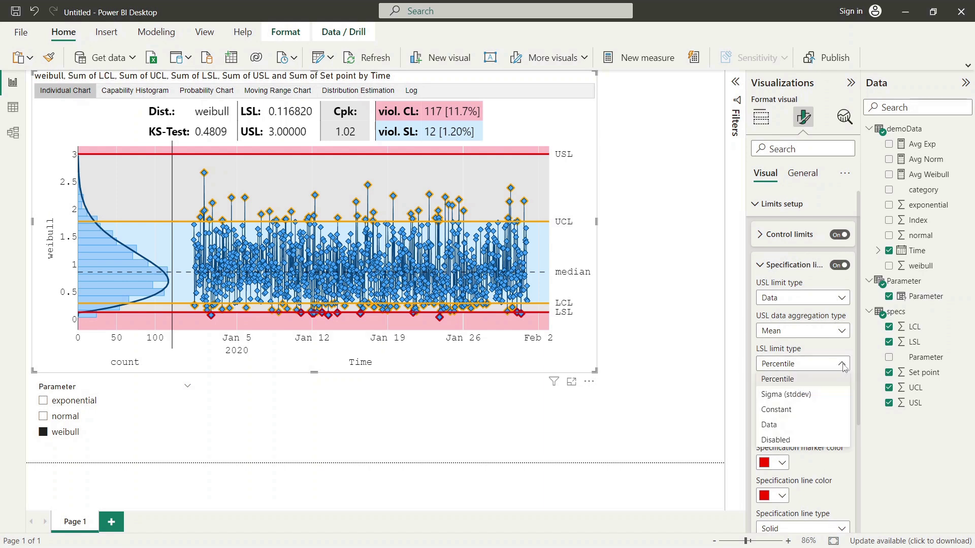
click(781, 426)
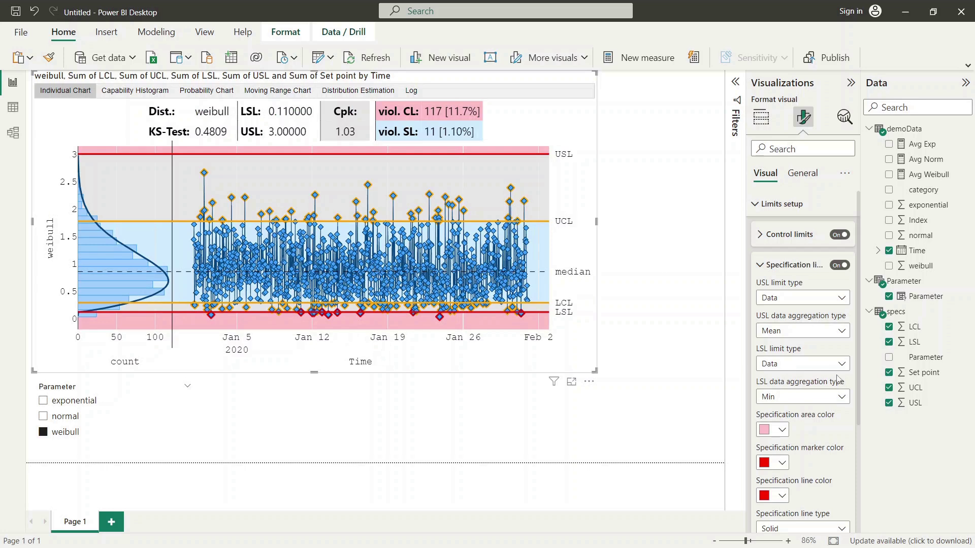
click(841, 401)
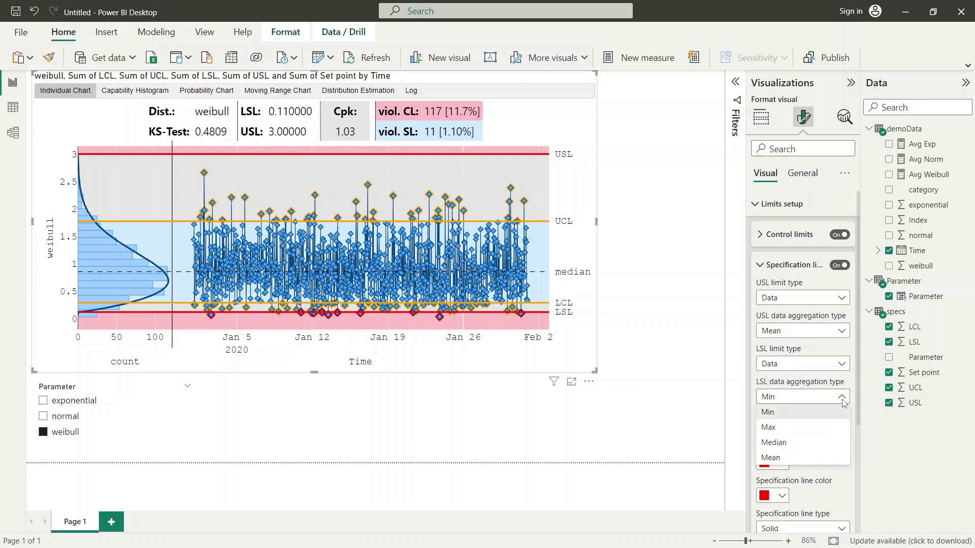
click(794, 458)
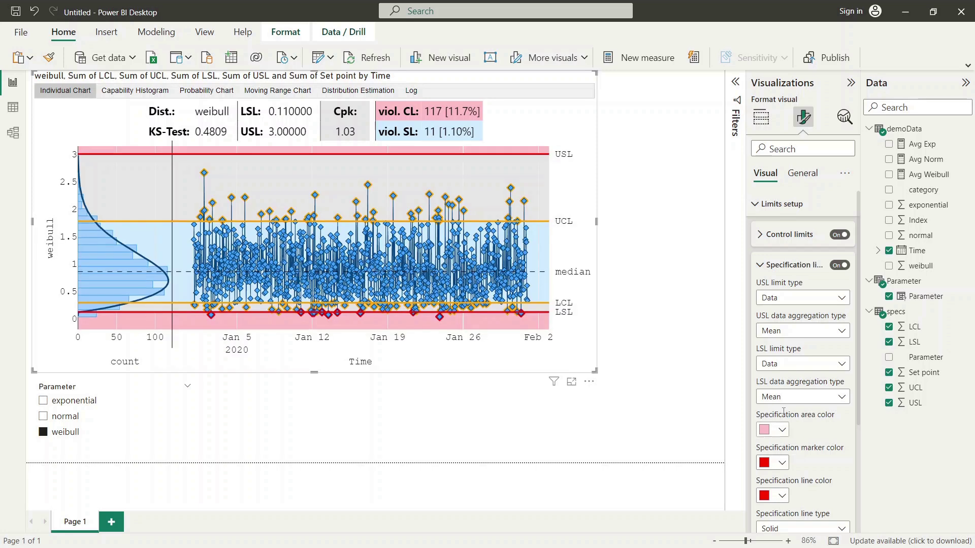
click(760, 266)
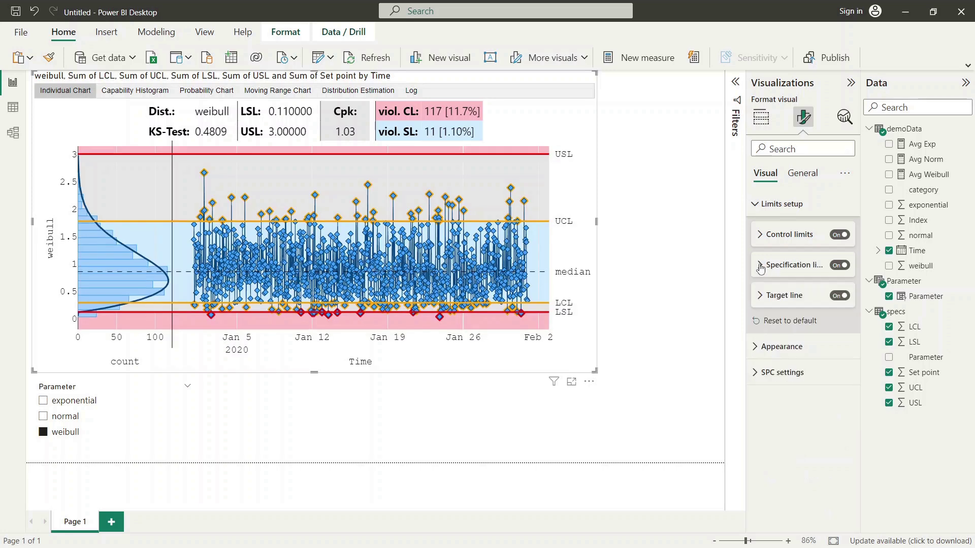
Set the Target line type to Data, averaged by Mean, then deselect the chart
click(759, 296)
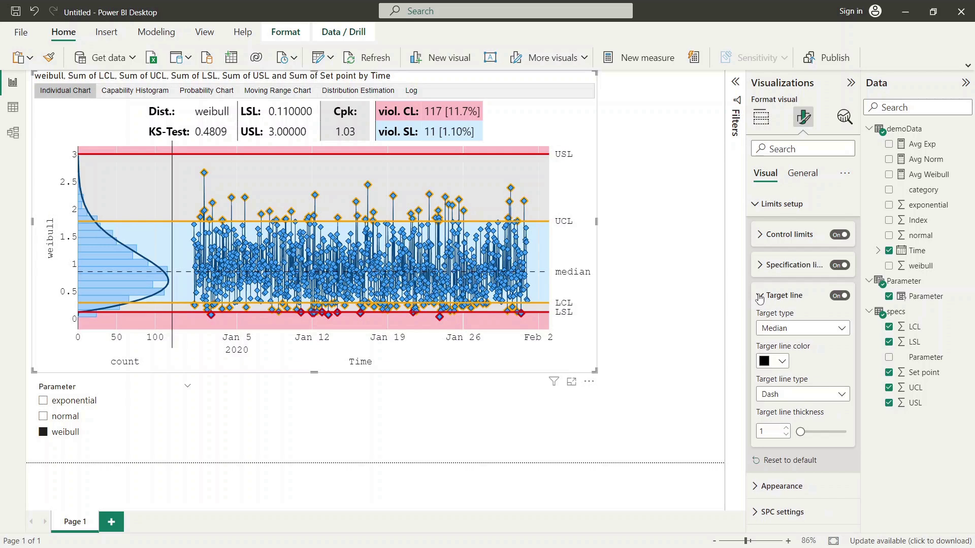
click(812, 328)
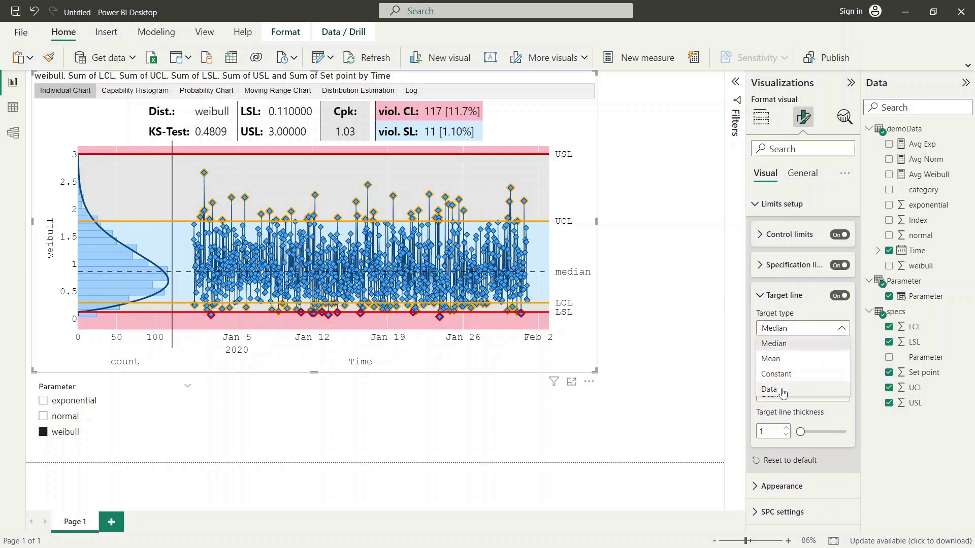
click(773, 343)
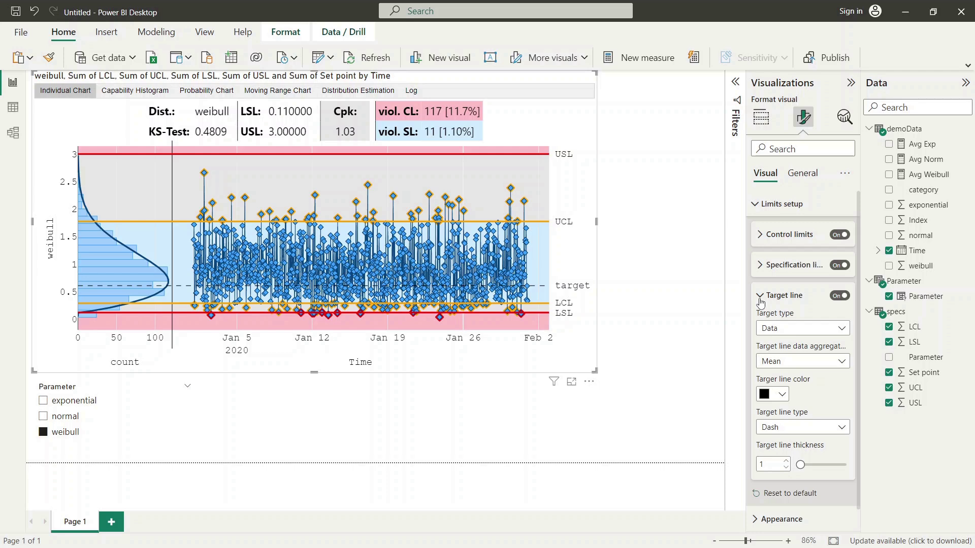
click(760, 302)
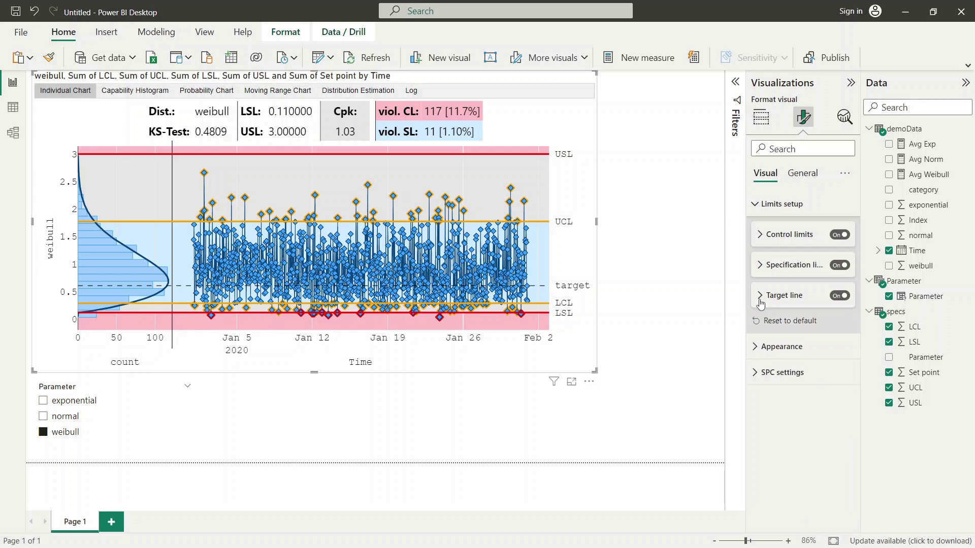
click(690, 245)
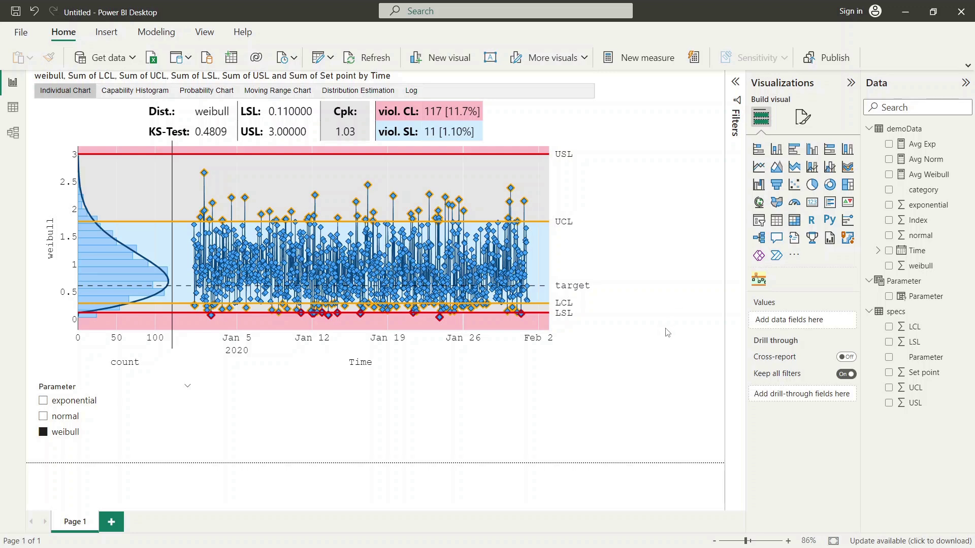
Add a table with specs Parameter, LCL, UCL, LSL, USL and Set point columns
click(777, 220)
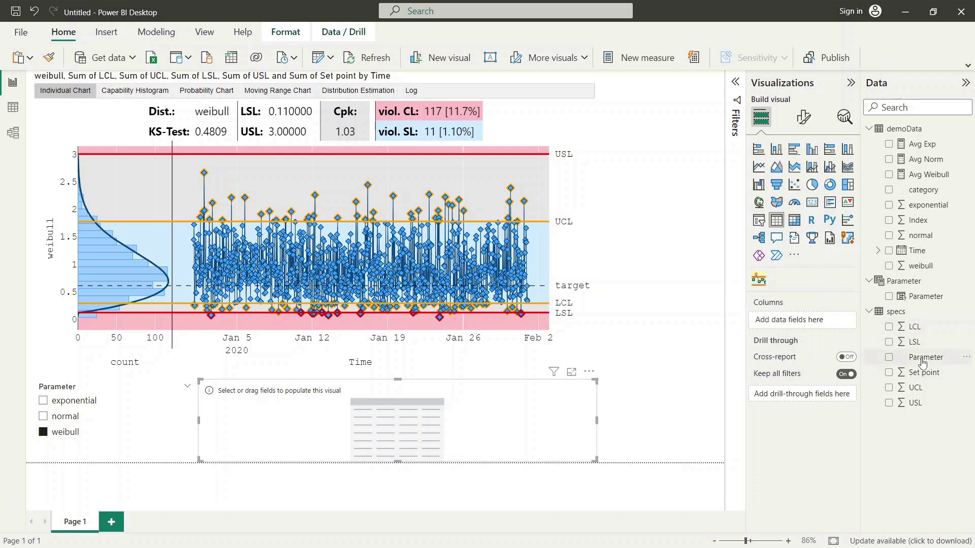
drag(921, 360, 812, 328)
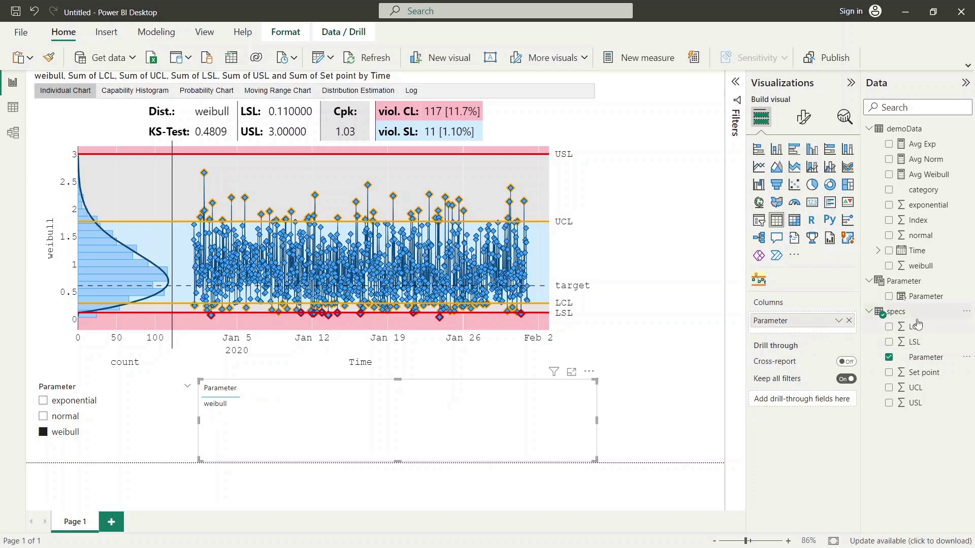
drag(921, 331, 825, 339)
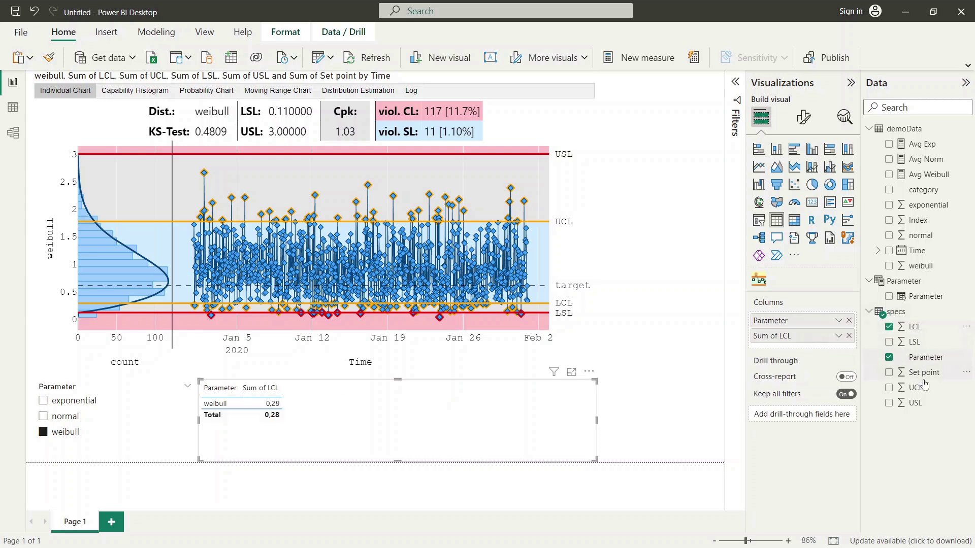
drag(916, 388, 835, 350)
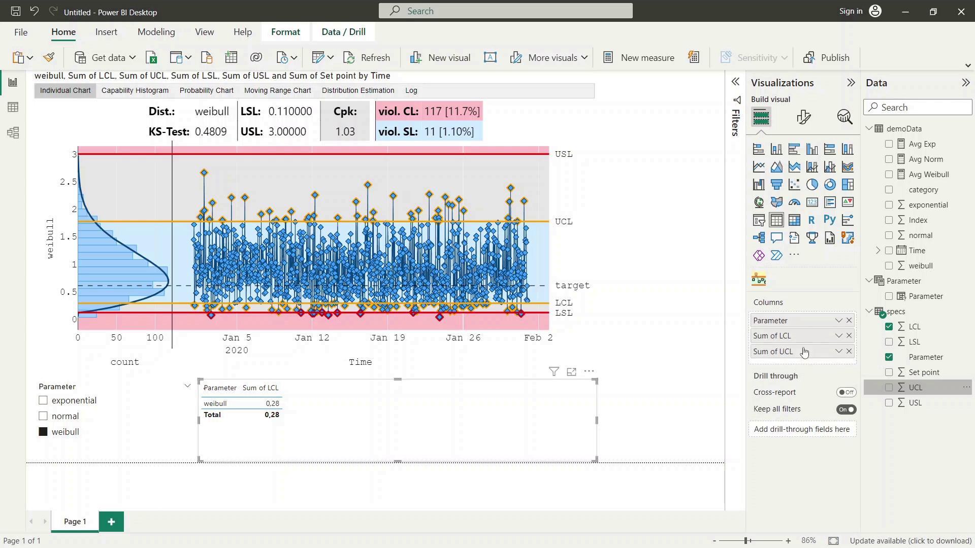
drag(926, 345, 813, 370)
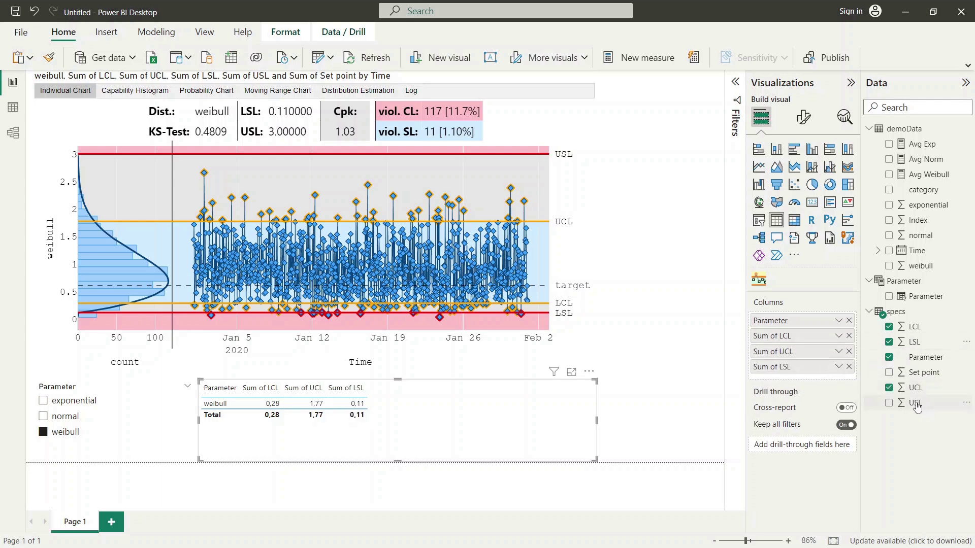
drag(918, 402, 796, 380)
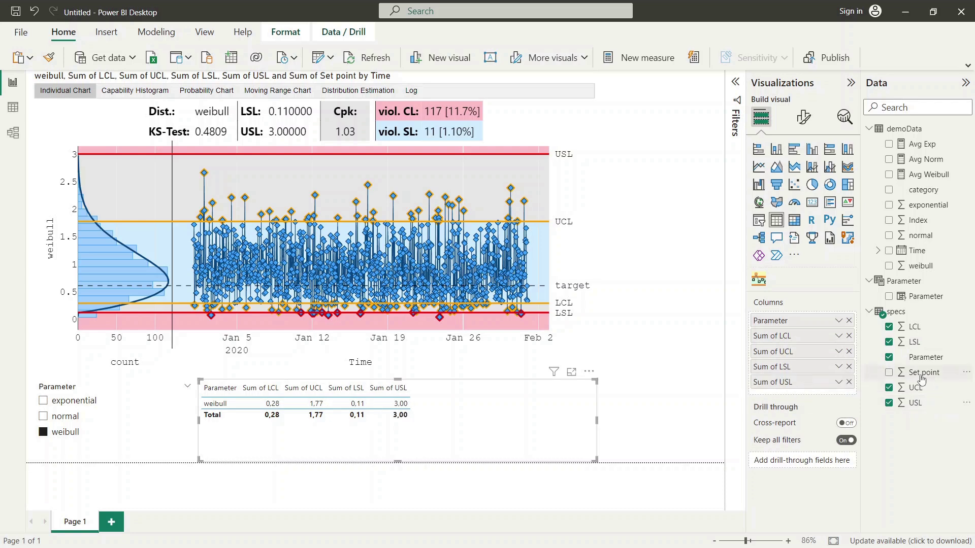
drag(922, 380, 814, 405)
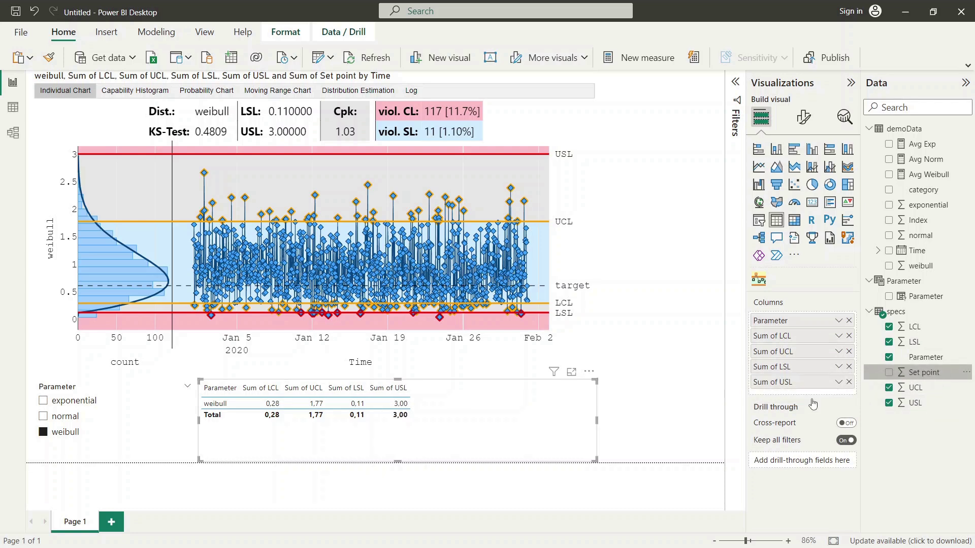
drag(929, 374, 816, 396)
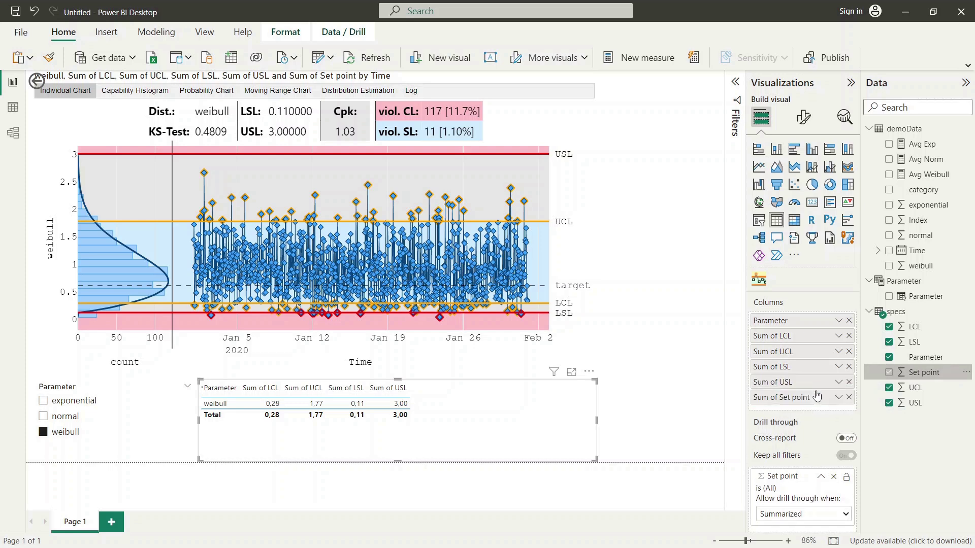
Drop the stray Set point drill-through field and set LCL, UCL, LSL, USL, Set point to Don't summarize
click(833, 476)
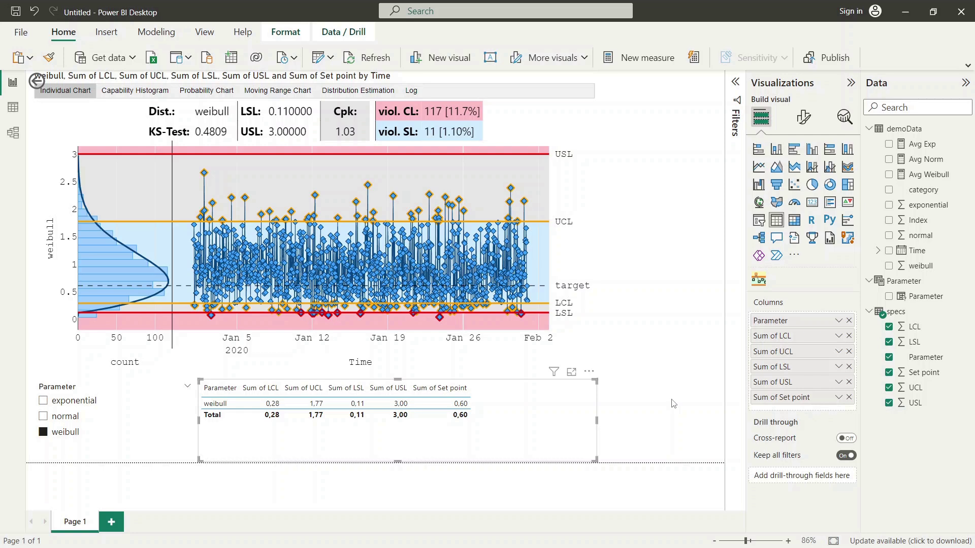
click(838, 336)
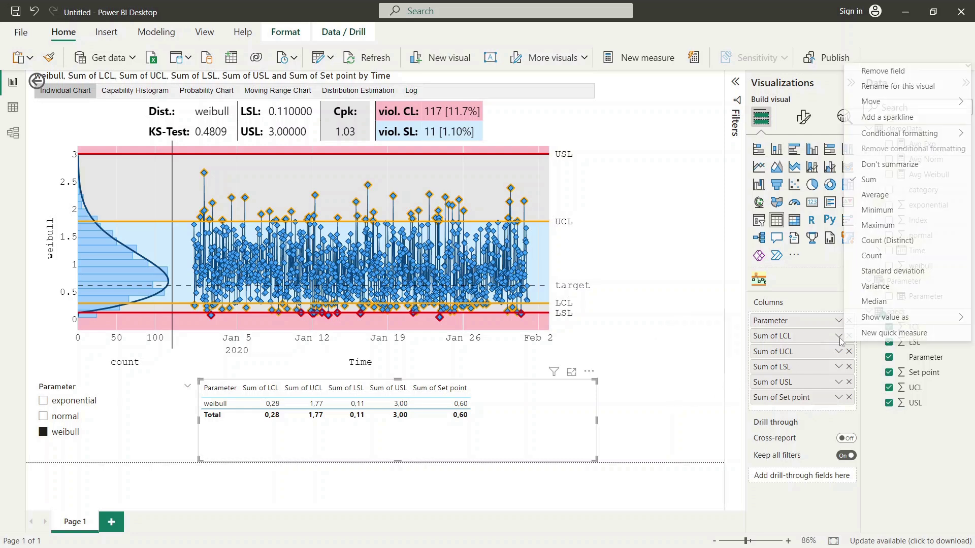
click(903, 164)
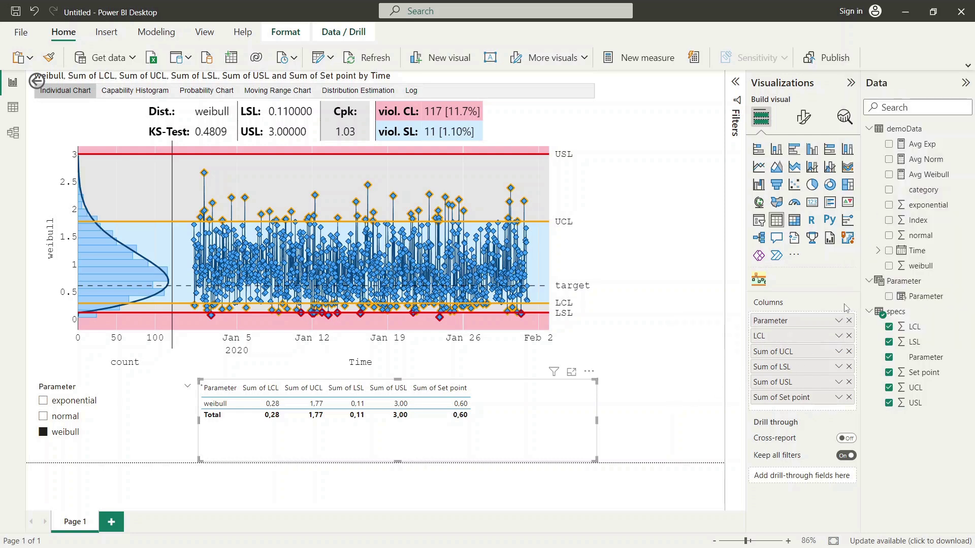
click(838, 351)
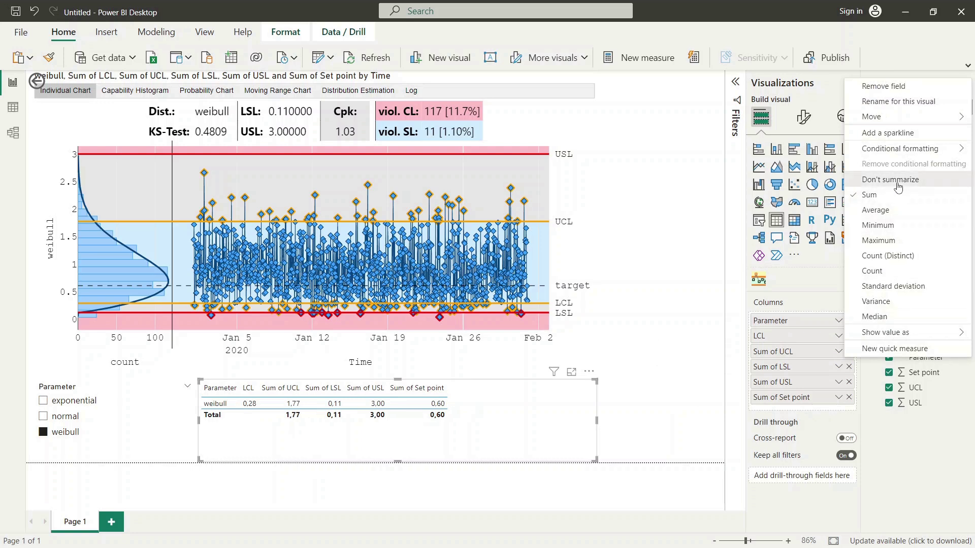
click(896, 182)
click(838, 367)
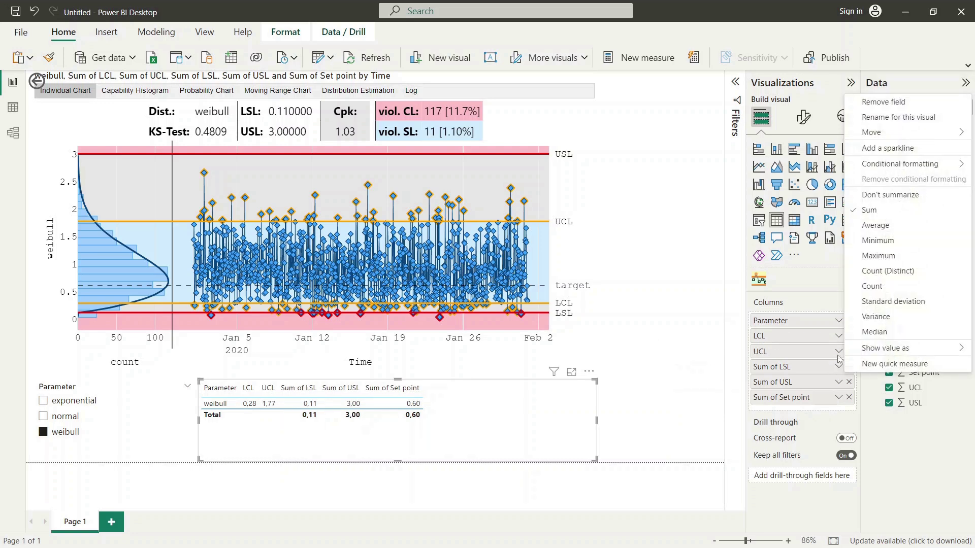
click(893, 194)
click(838, 382)
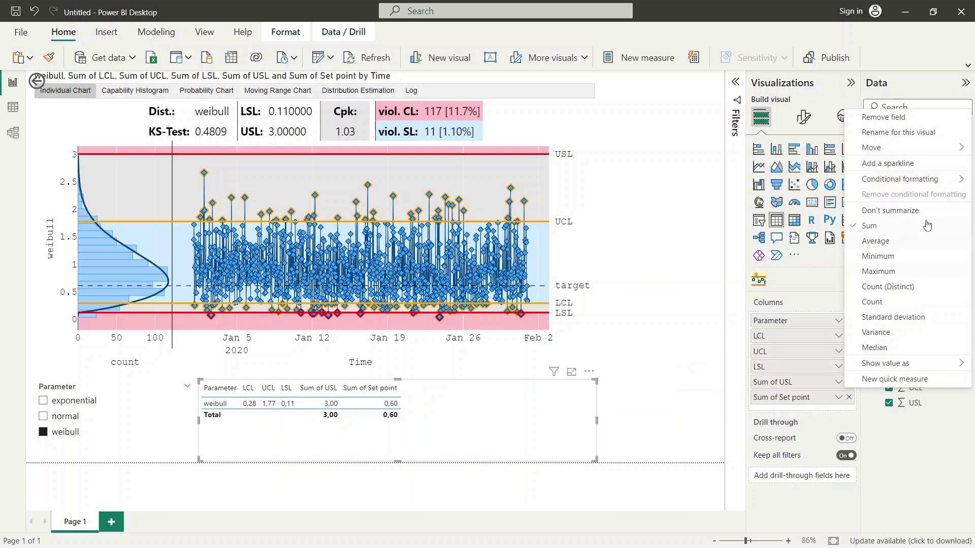
click(894, 210)
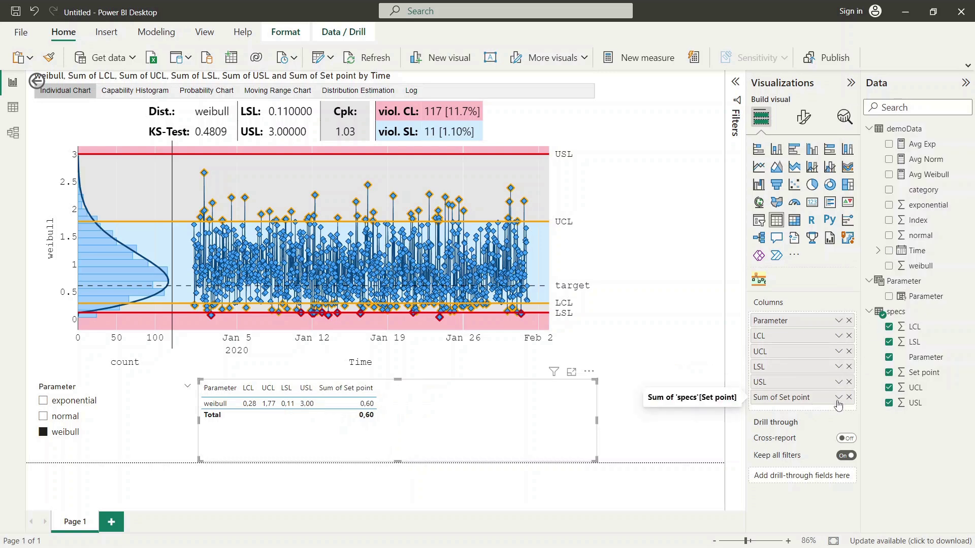
click(838, 397)
click(906, 228)
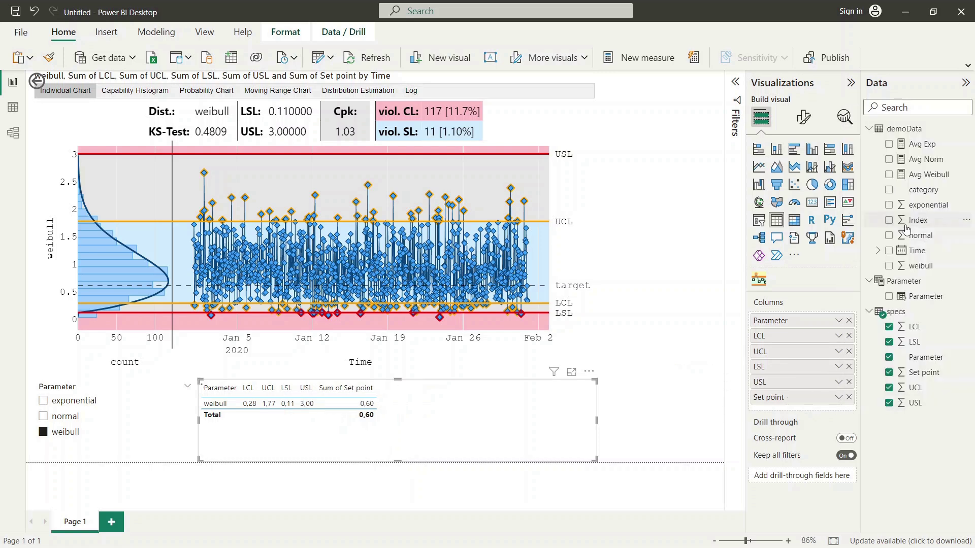
Deselect the table and filter the Parameter slicer to normal
click(686, 380)
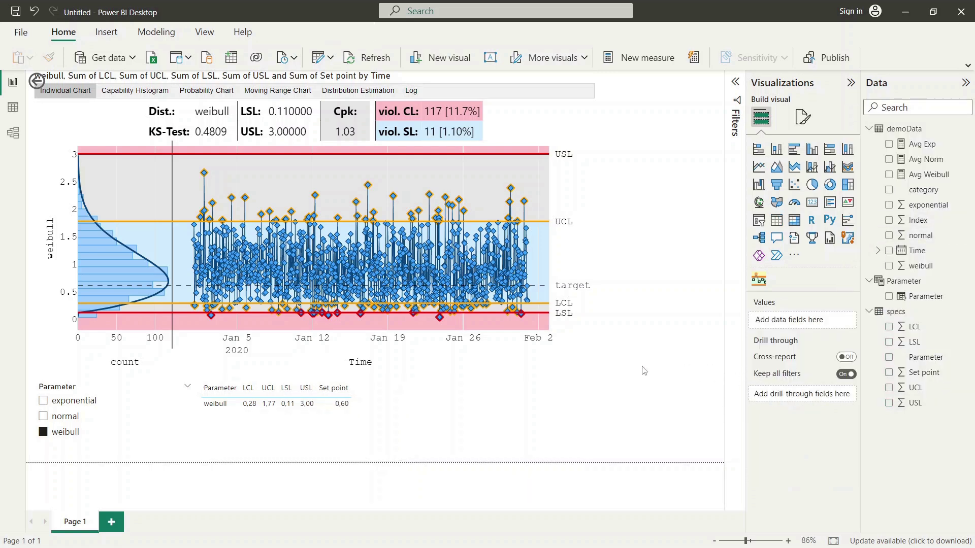
click(43, 416)
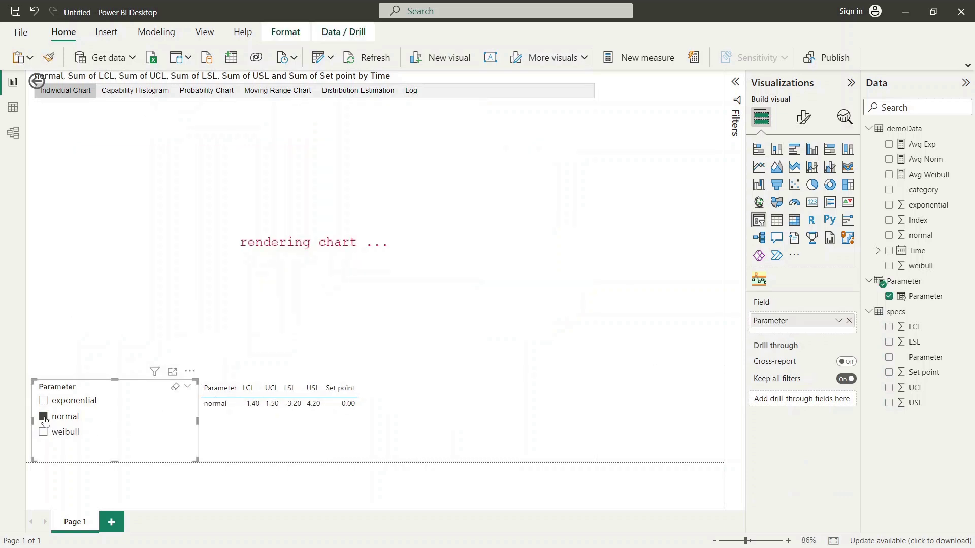